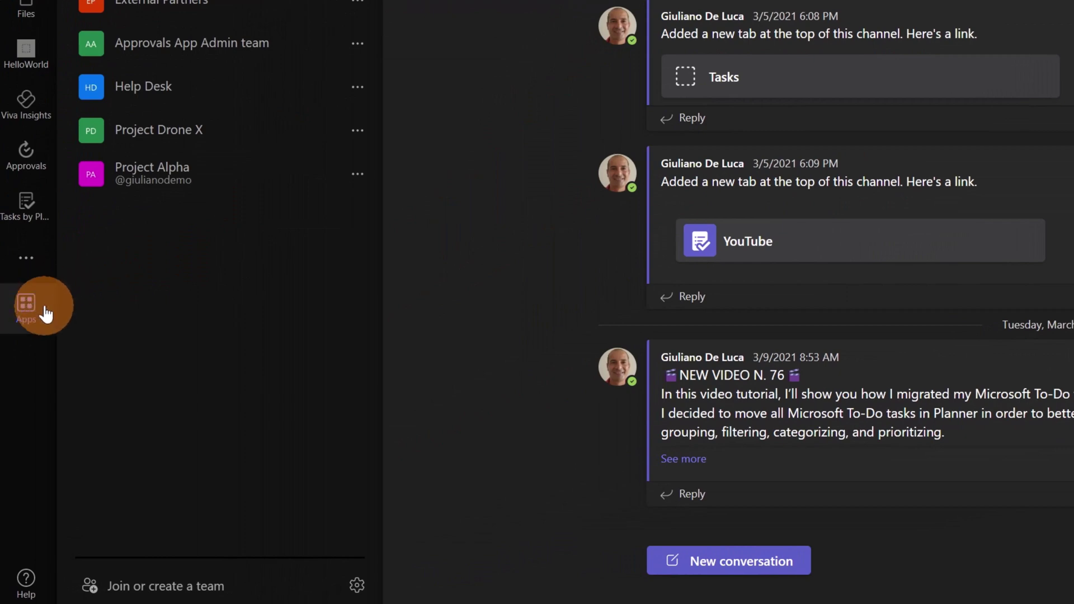
Step: Search the Teams app store for "avatars" and add Microsoft Corporation's Avatars app
left_click(43, 312)
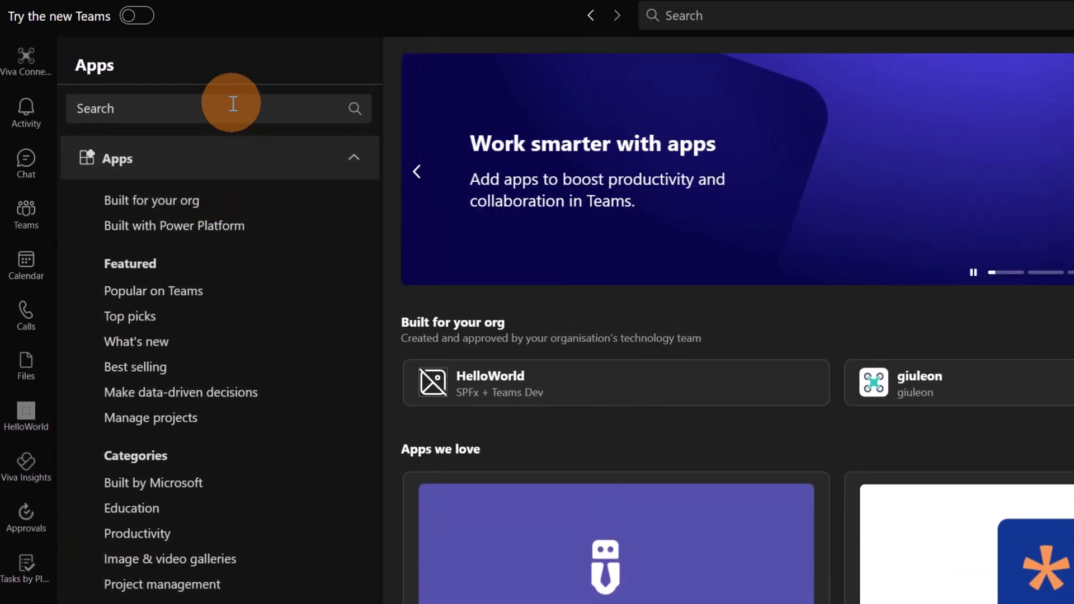
left_click(233, 105)
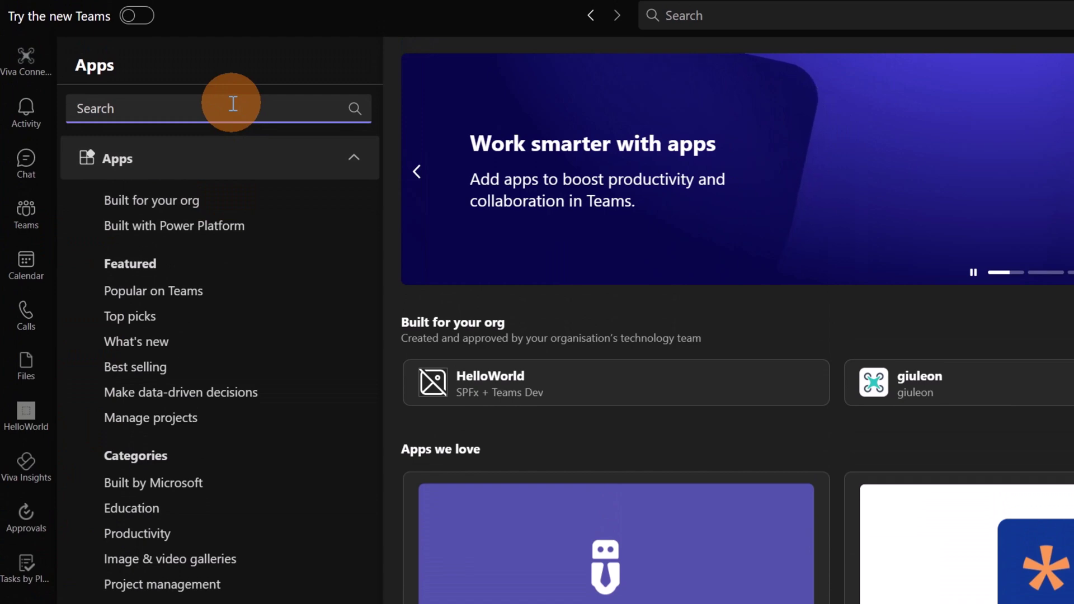
type("avatars")
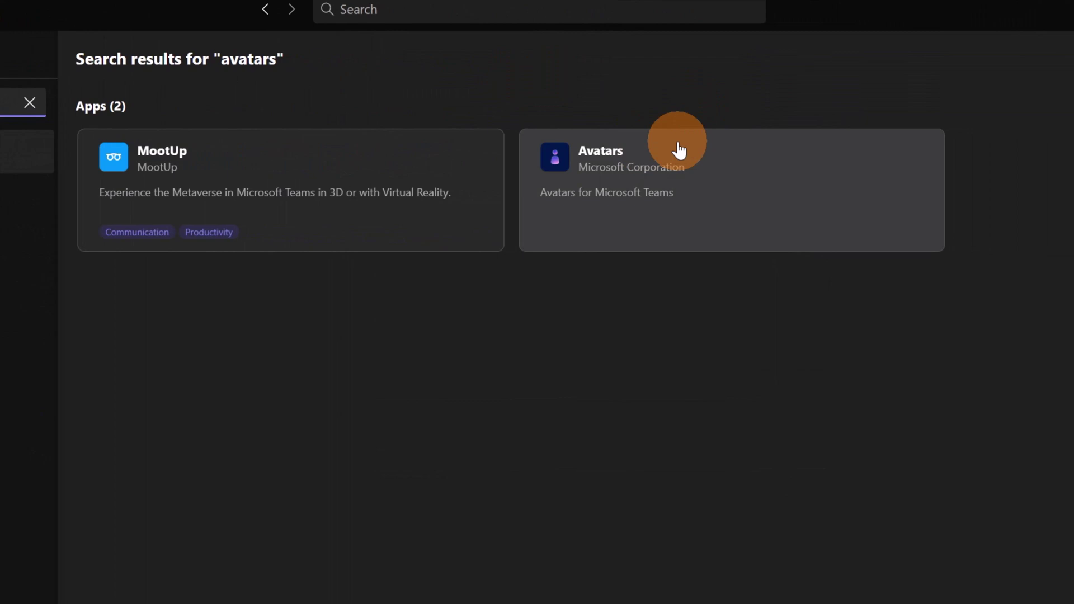
left_click(754, 167)
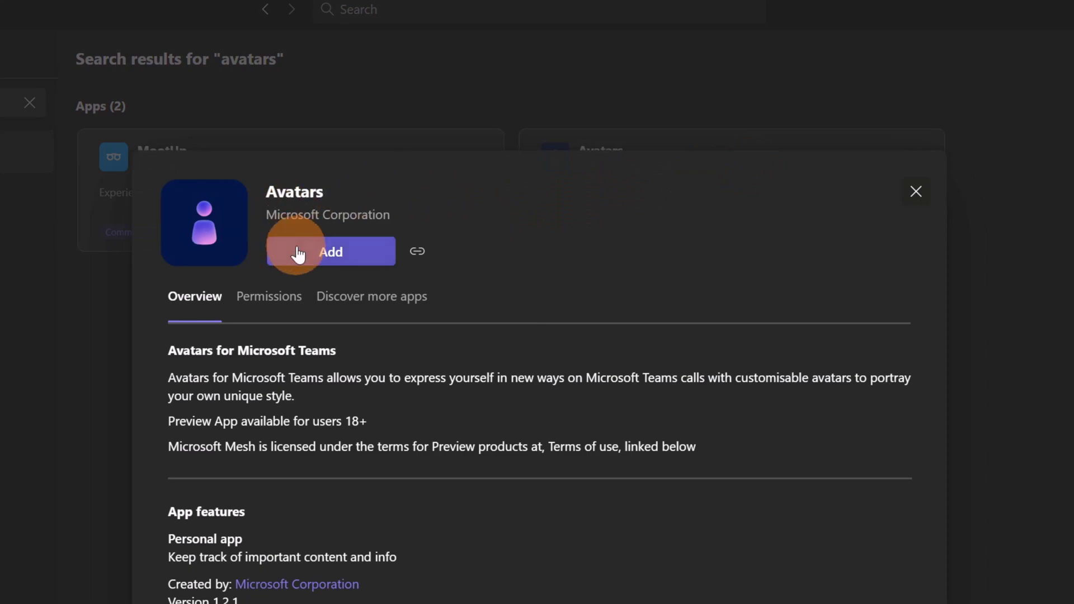
left_click(318, 259)
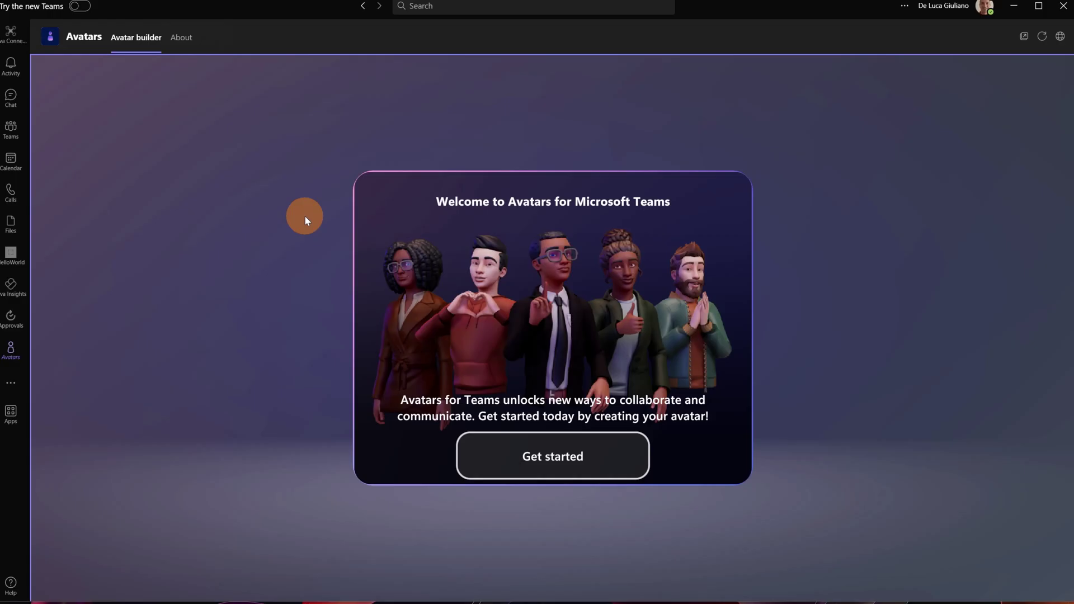
Step: Start creating an avatar and browse through the pages of available base avatars
left_click(550, 461)
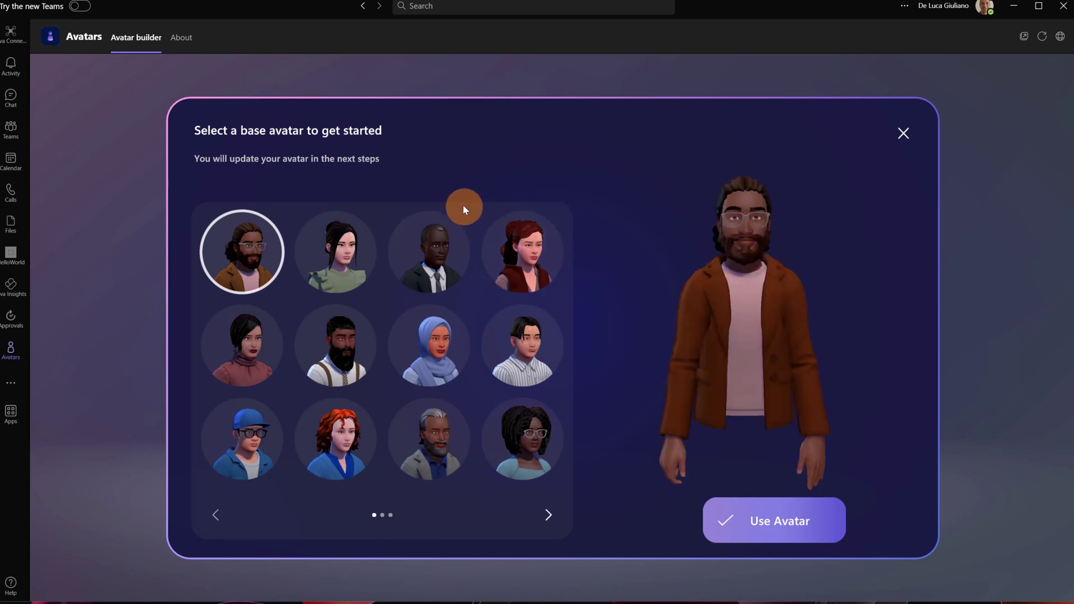
left_click(544, 517)
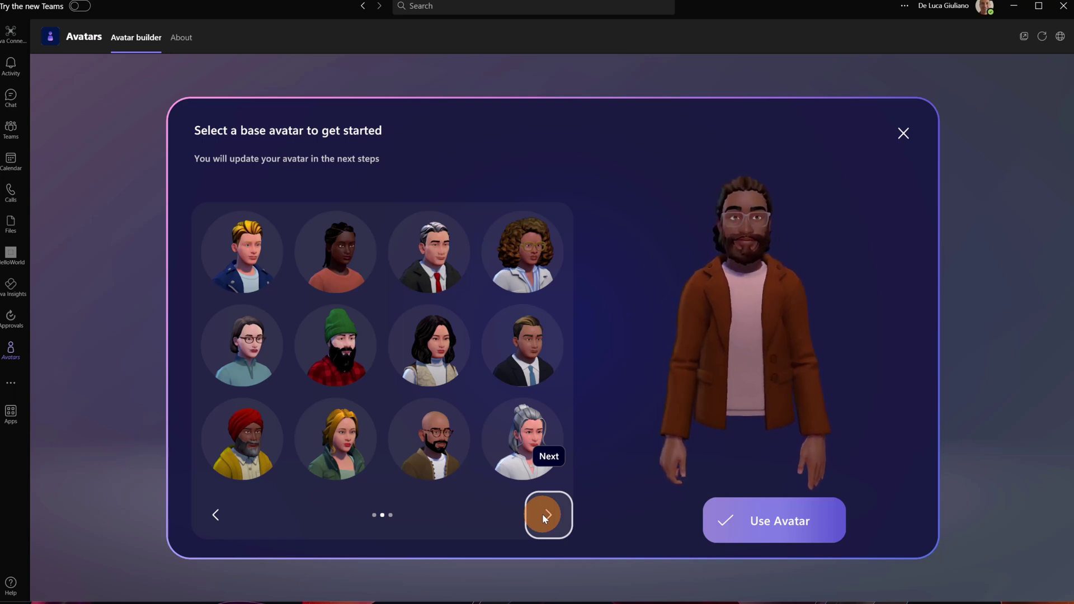
left_click(542, 513)
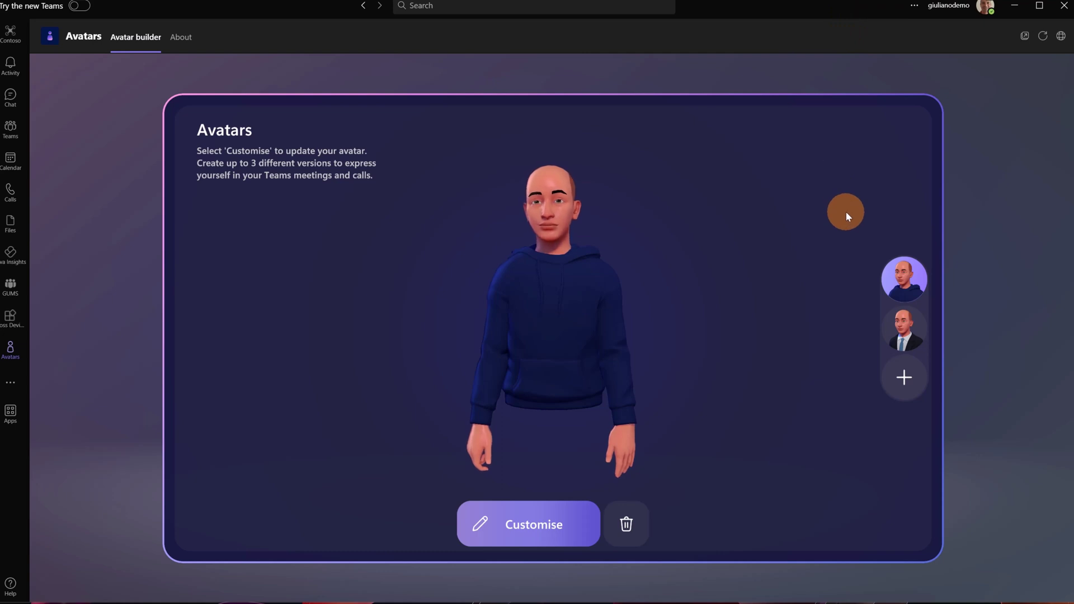
Step: Duplicate the saved avatar wearing the dark suit and blue tie as a third avatar version
left_click(904, 324)
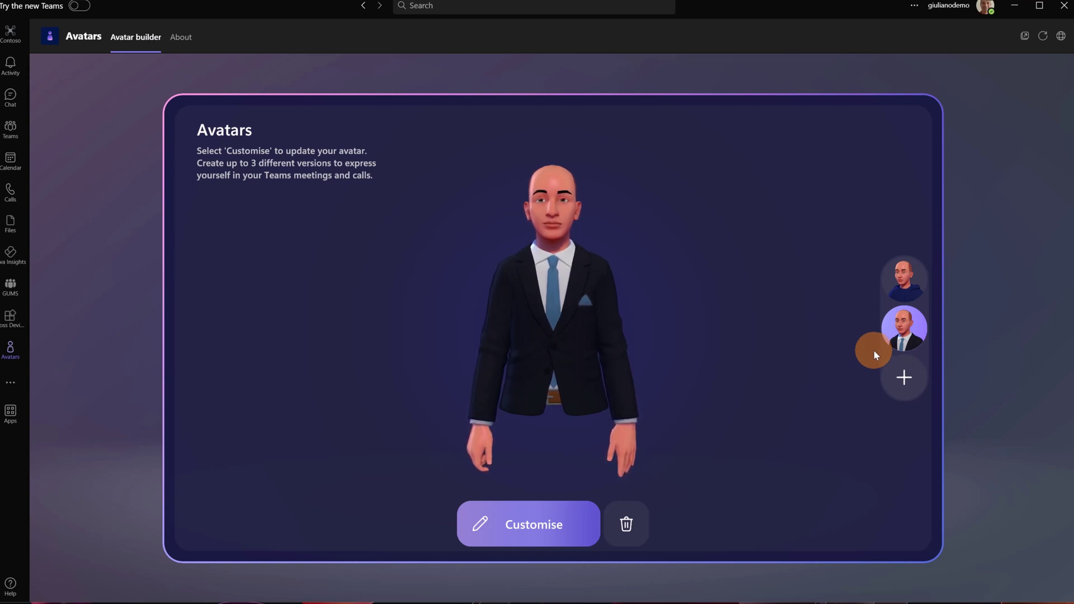
left_click(904, 385)
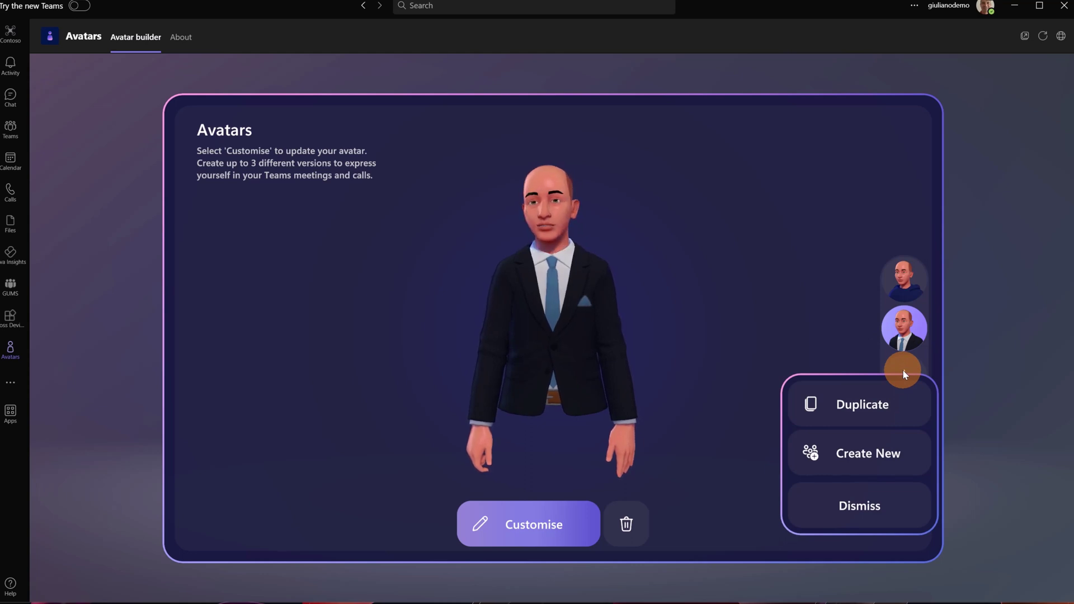
left_click(879, 405)
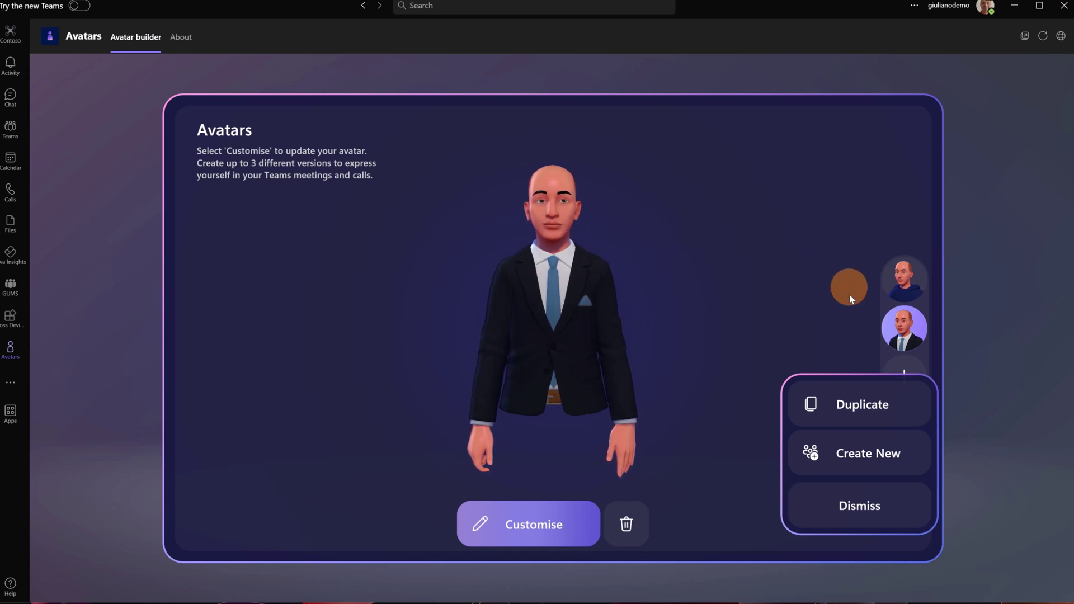
left_click(824, 404)
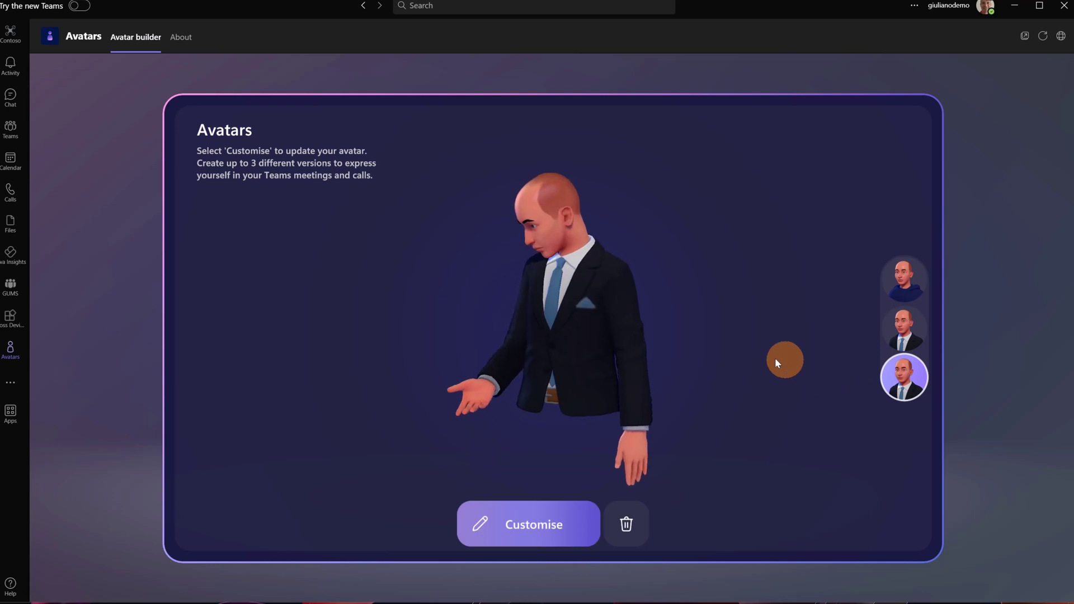
Step: Open the duplicated suit avatar for customisation and show its body shape options
left_click(569, 539)
left_click(528, 241)
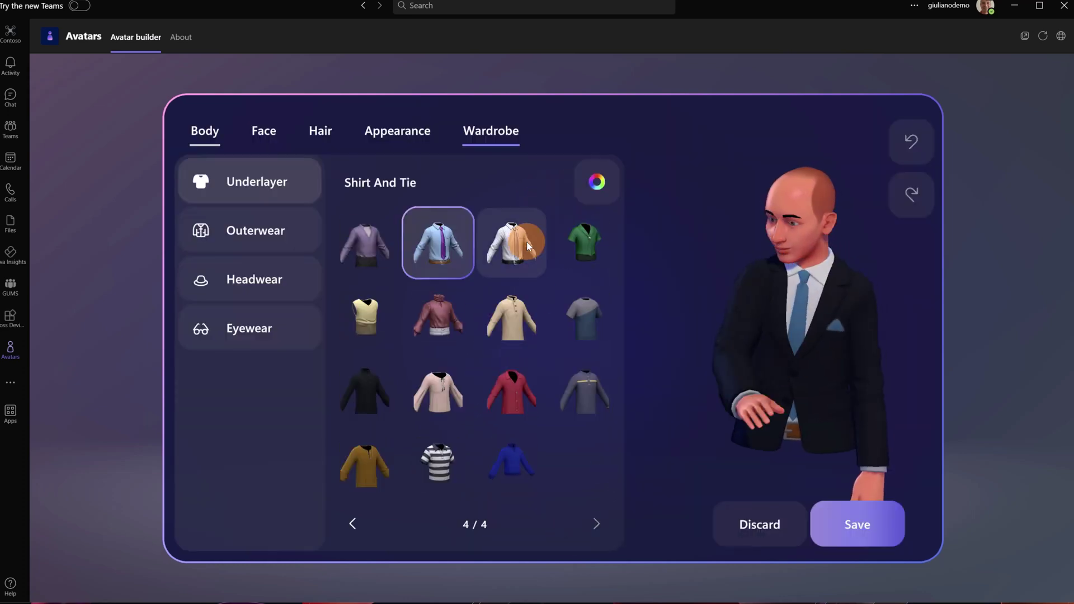
left_click(196, 135)
left_click(231, 174)
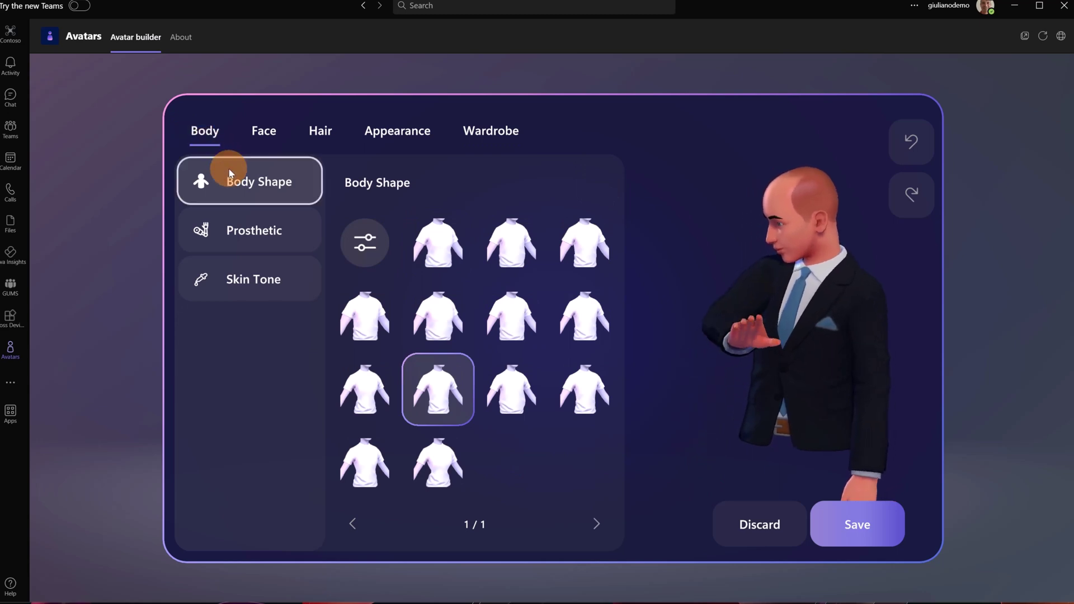
Step: Examine the customisable body shape settings without applying them, the prosthetic choices and the skin tone palette
left_click(371, 251)
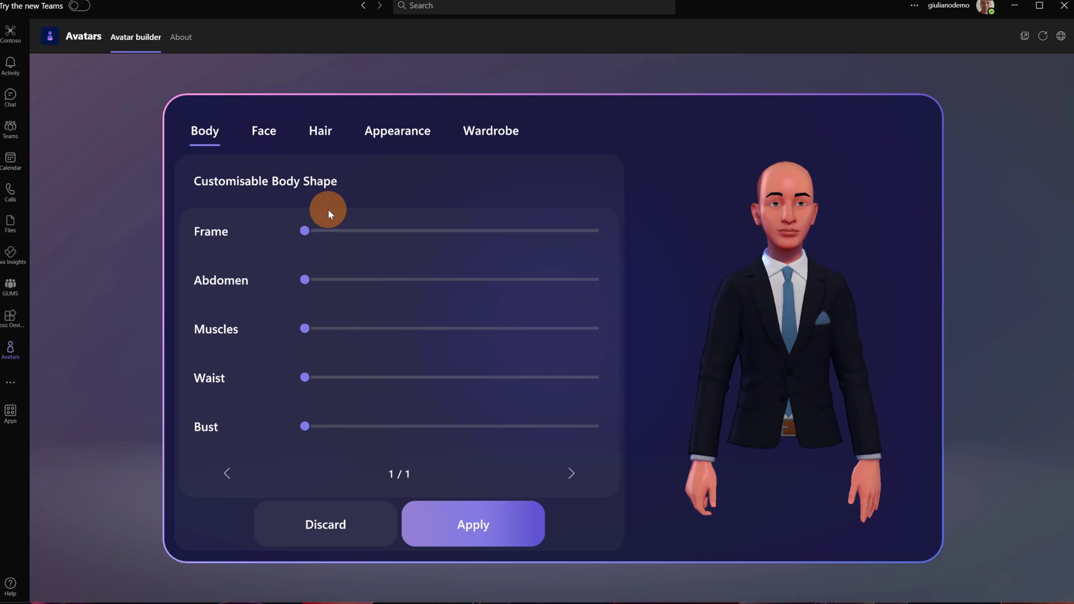
left_click(344, 517)
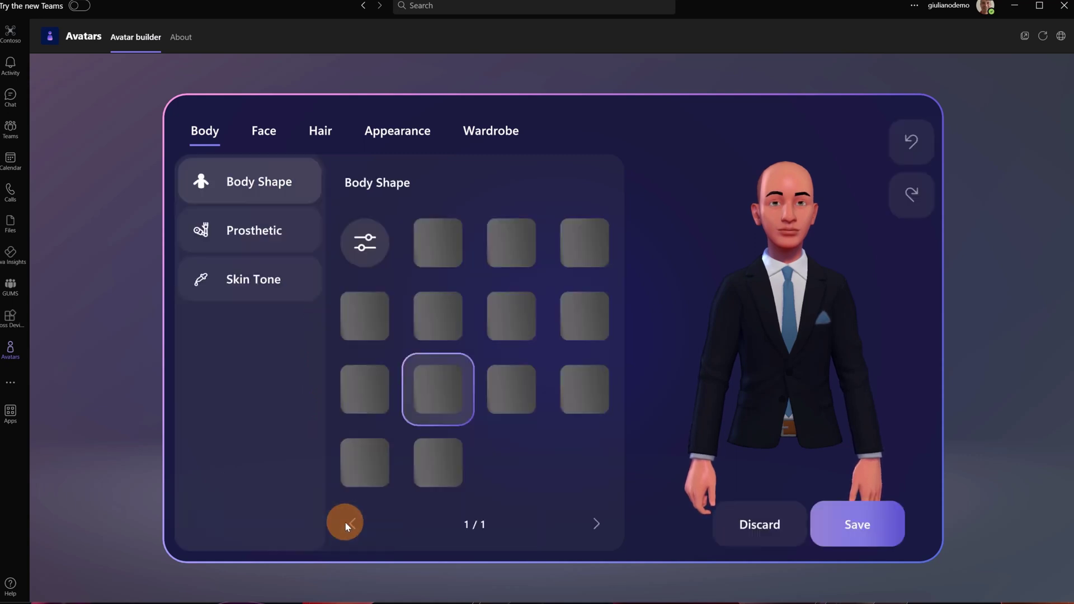
left_click(354, 262)
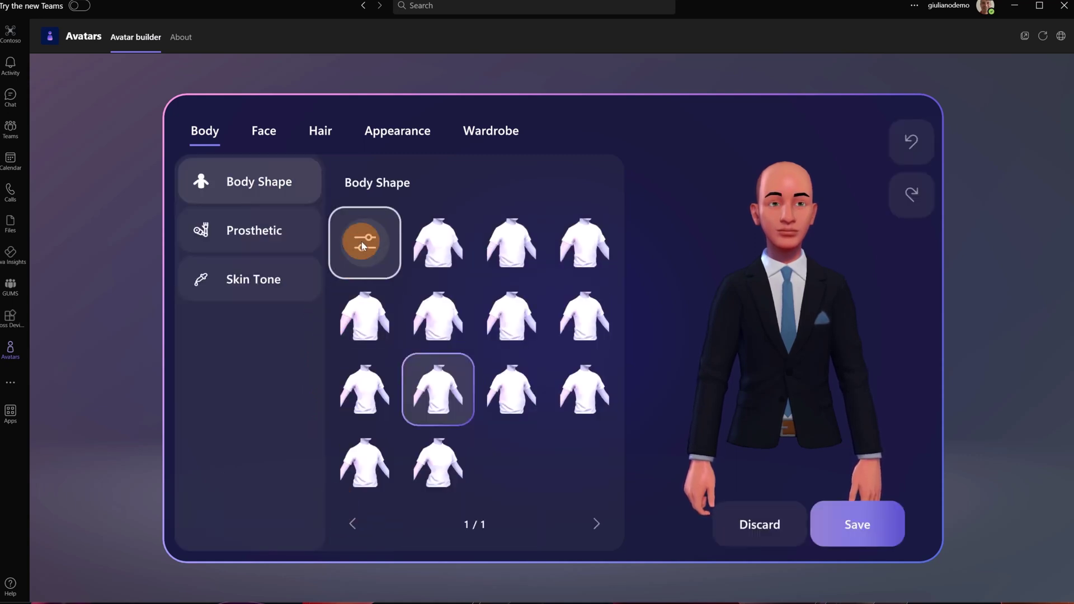
left_click(289, 149)
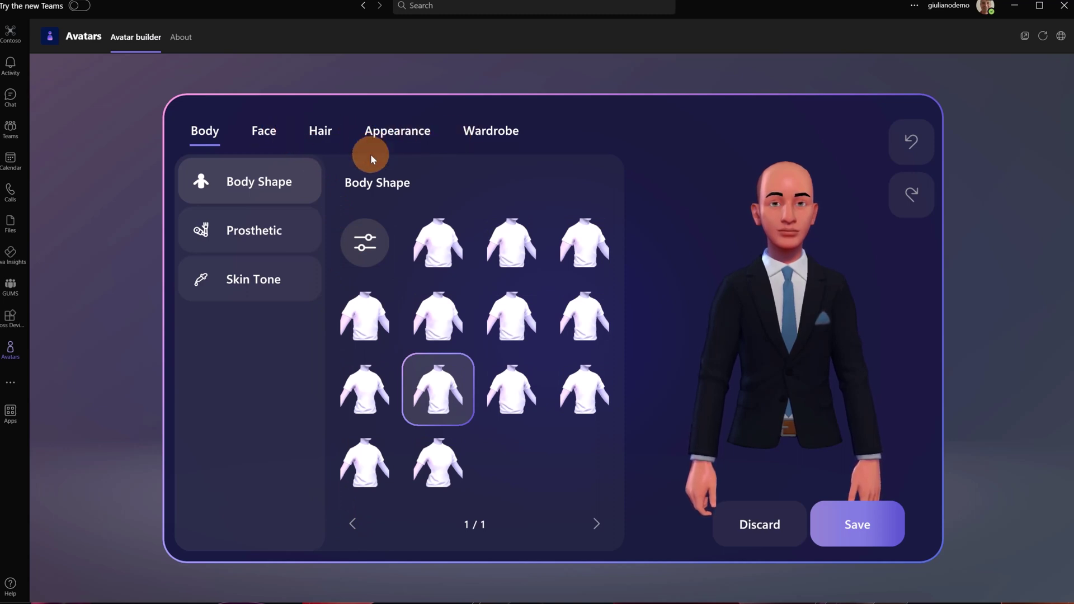
left_click(244, 236)
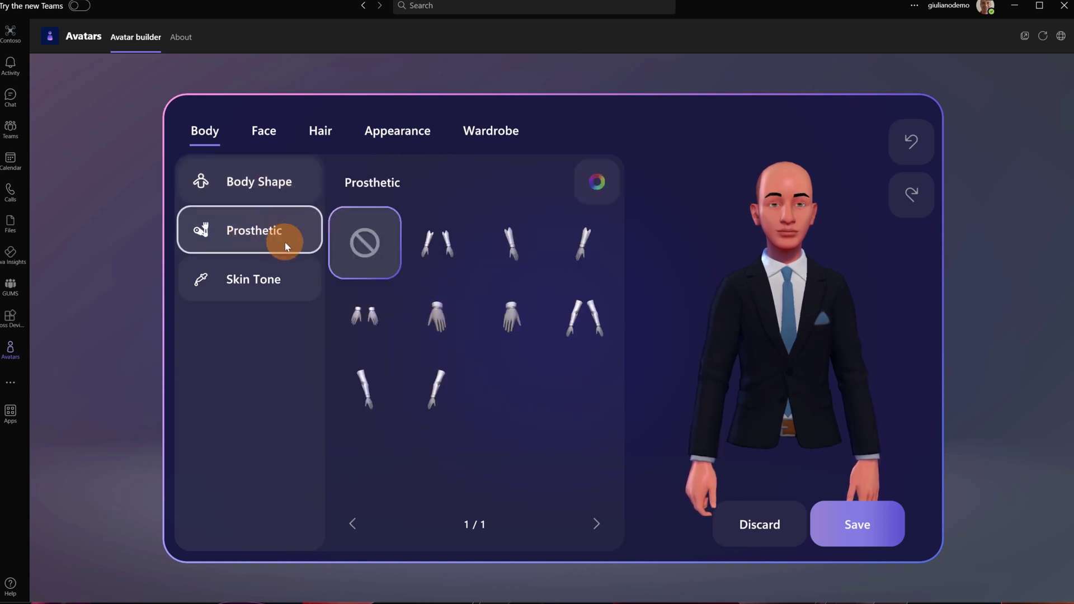
left_click(267, 291)
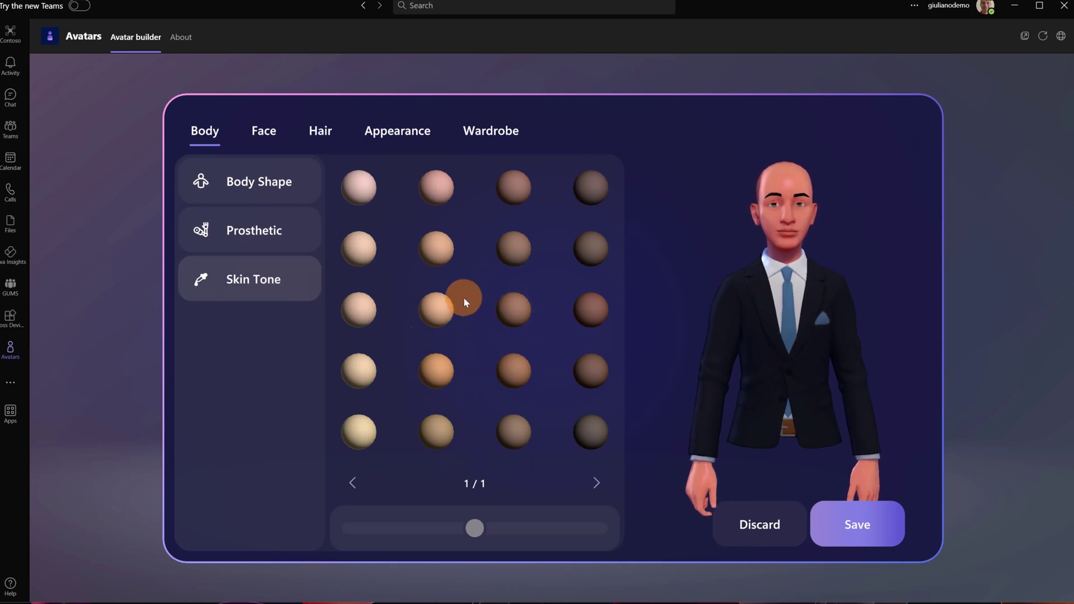
Step: Try a custom face shape with adjusted head width, length and depth, and cranium width and height
left_click(274, 145)
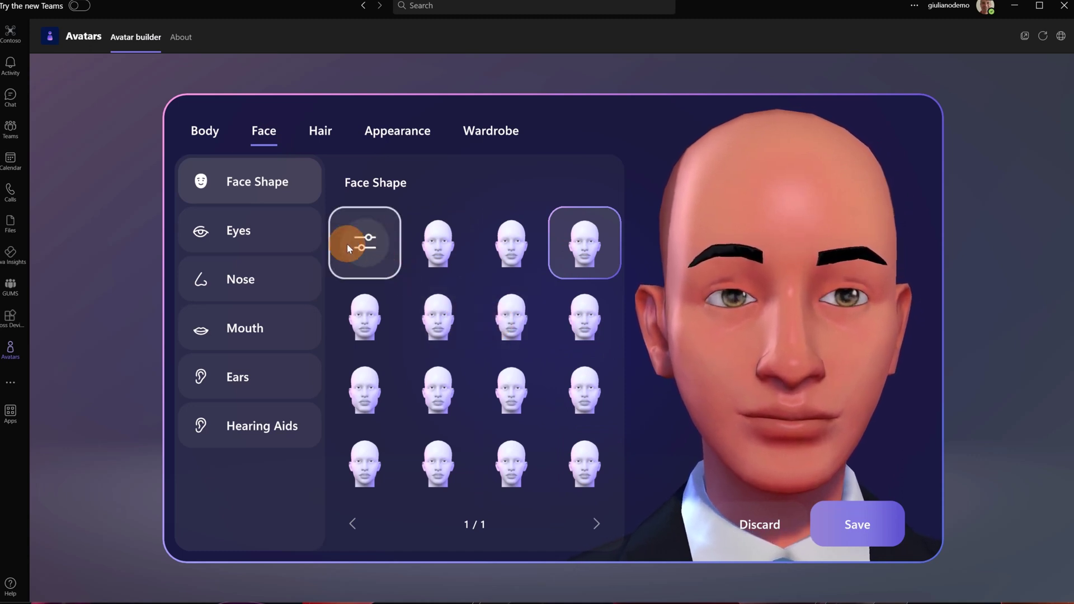
left_click(372, 247)
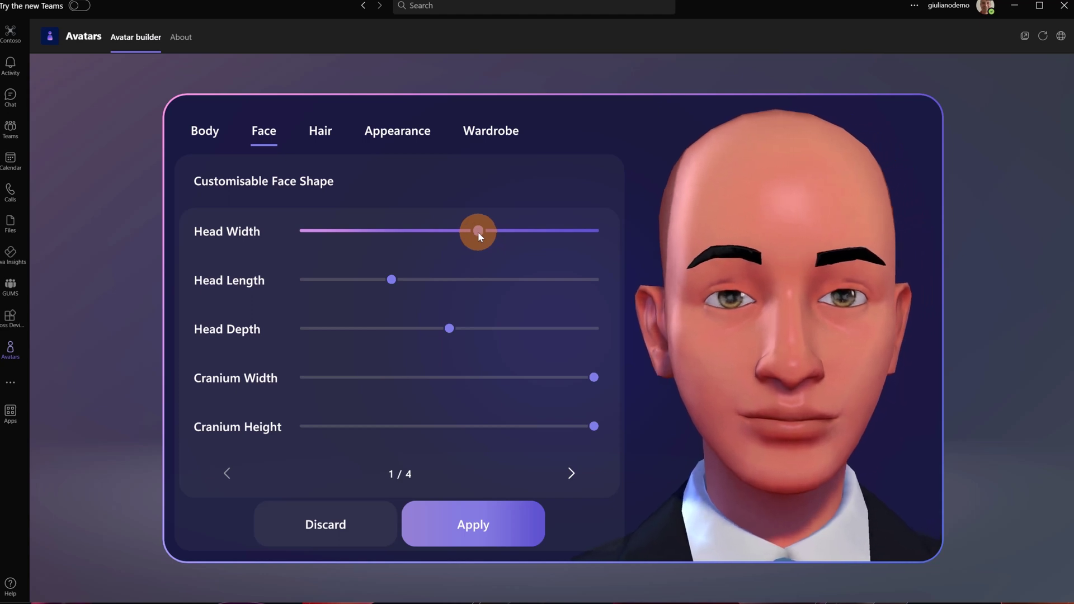
mouse_move(473, 232)
left_mouse_down()
mouse_move(330, 233)
mouse_move(494, 230)
left_mouse_up()
left_click_drag(384, 280, 420, 280)
left_click_drag(451, 330, 452, 333)
left_click_drag(379, 327, 369, 329)
left_click_drag(407, 380, 368, 379)
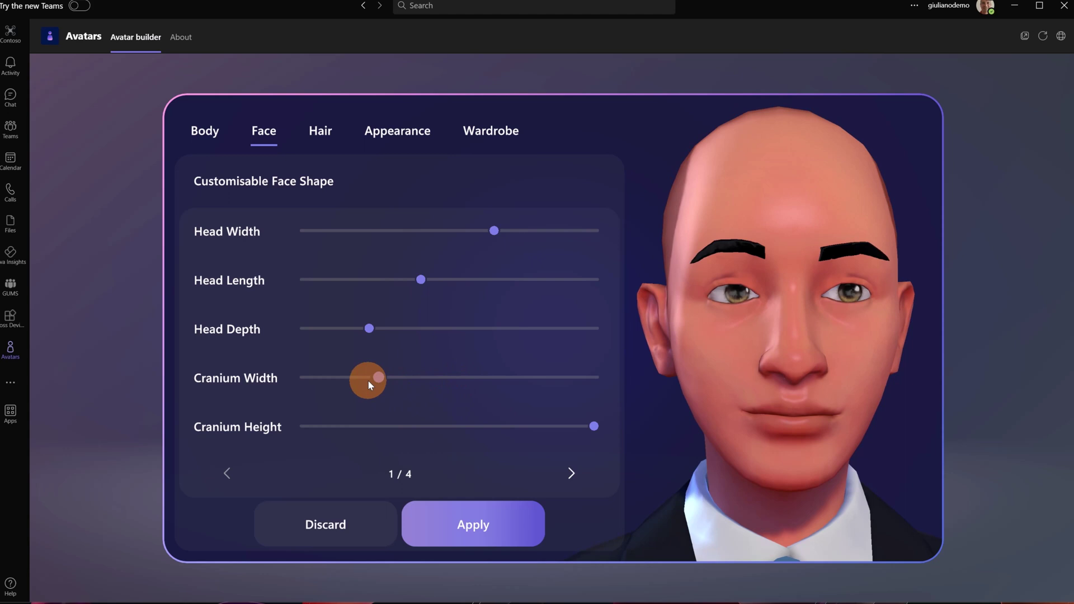
left_click_drag(362, 431, 522, 426)
Step: Try raising the custom face shape's cleft chin and under chin volume, and discard the face shape adjustments
left_click(569, 478)
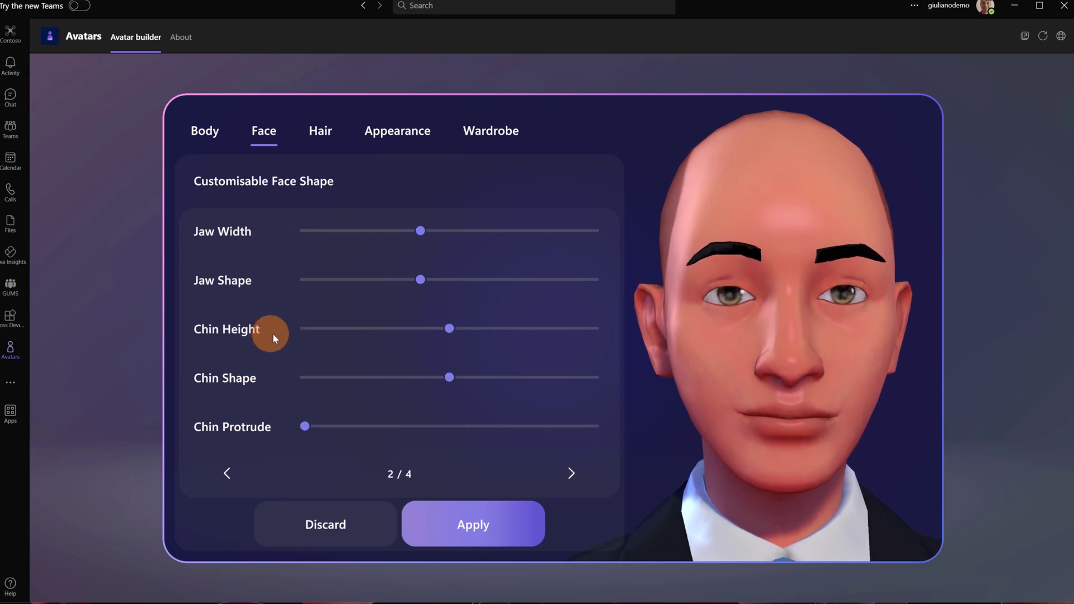
left_click(571, 478)
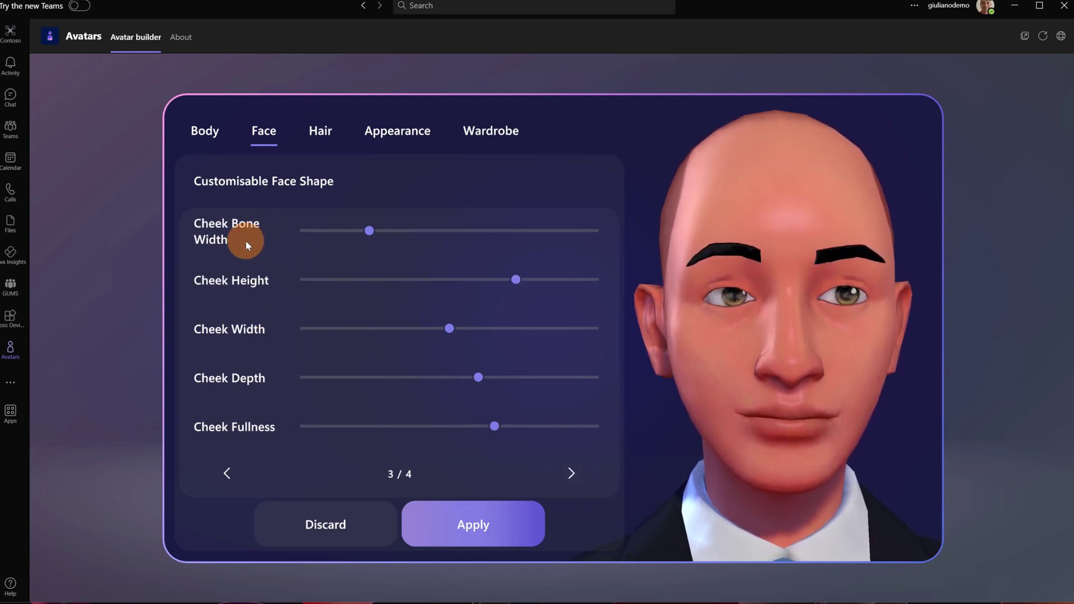
left_click(571, 476)
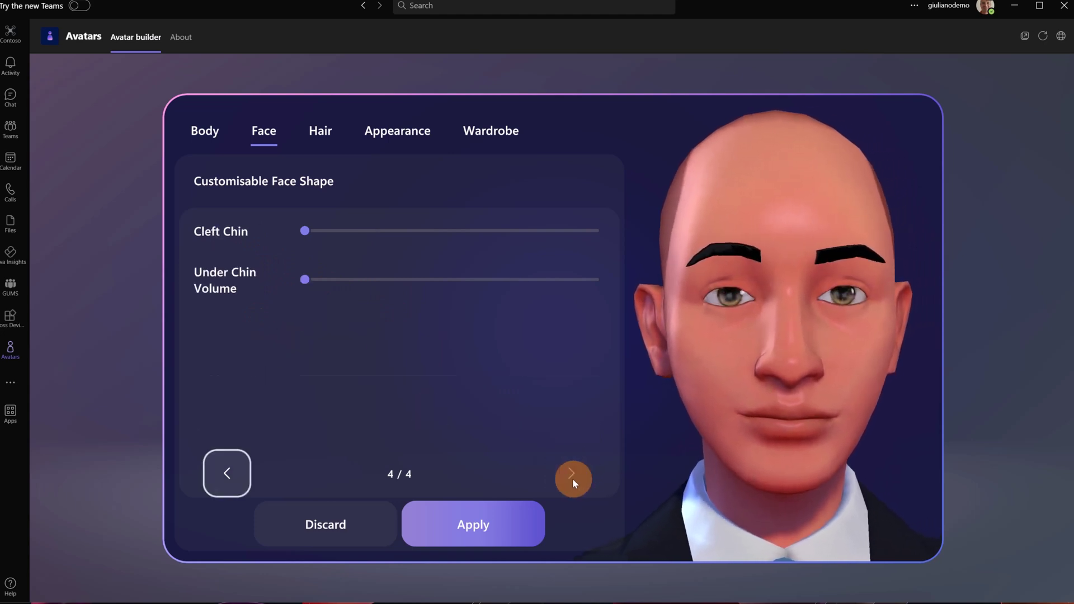
left_click_drag(304, 279, 398, 278)
left_click_drag(305, 231, 499, 234)
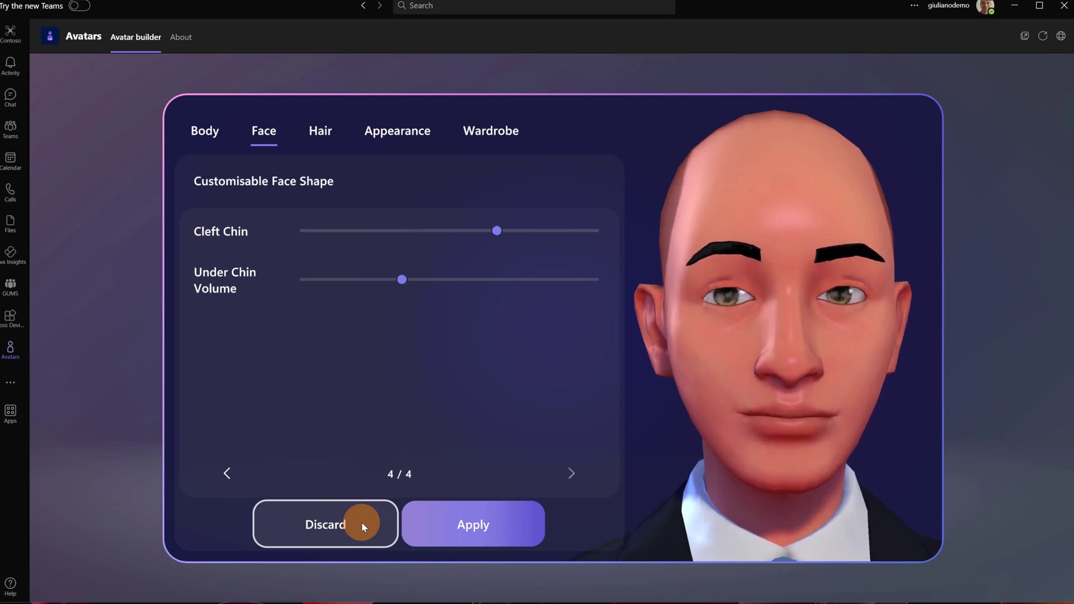
left_click(362, 522)
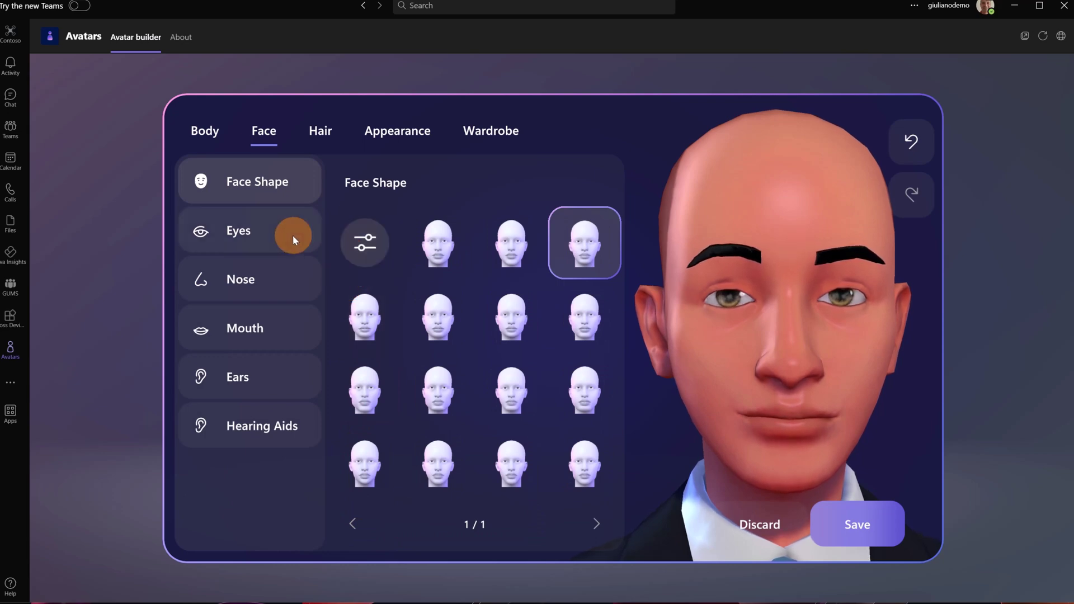
Step: Try several eye presets from the first page of eye options on the avatar
left_click(273, 231)
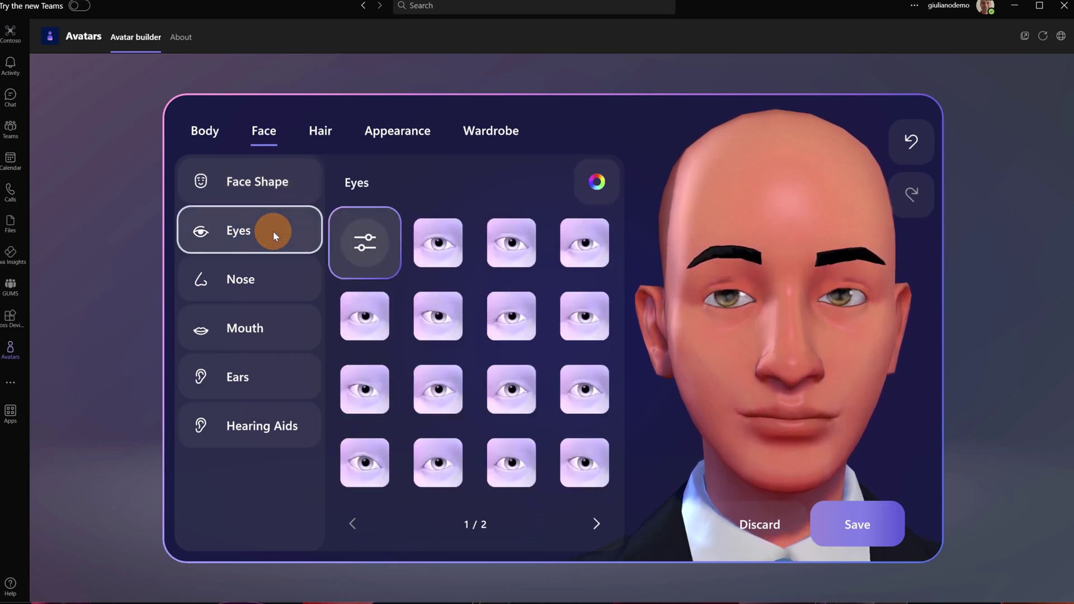
left_click(512, 251)
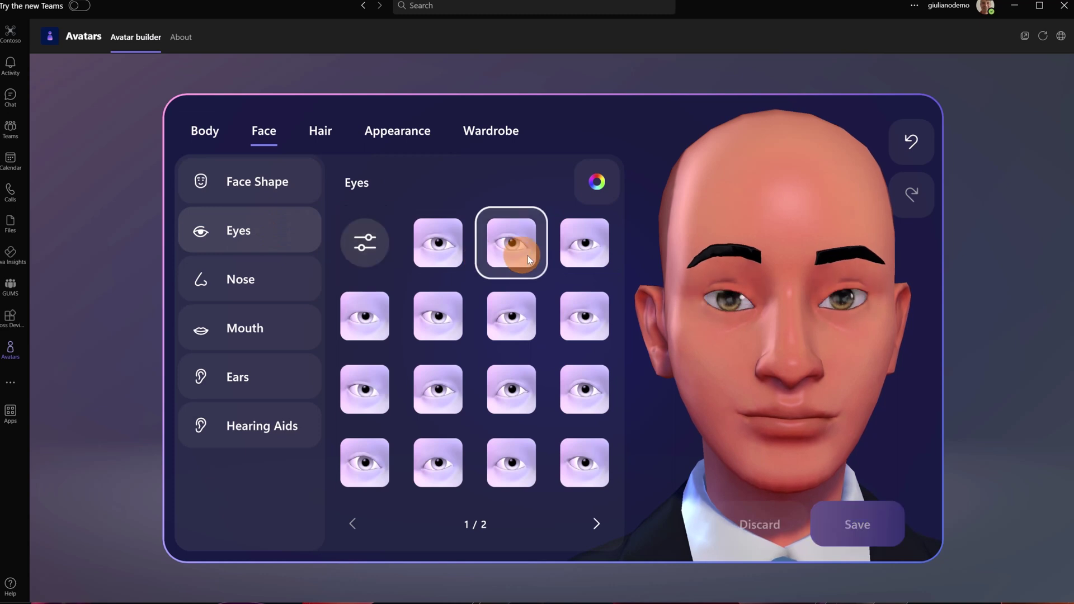
left_click(566, 250)
left_click(569, 299)
left_click(510, 302)
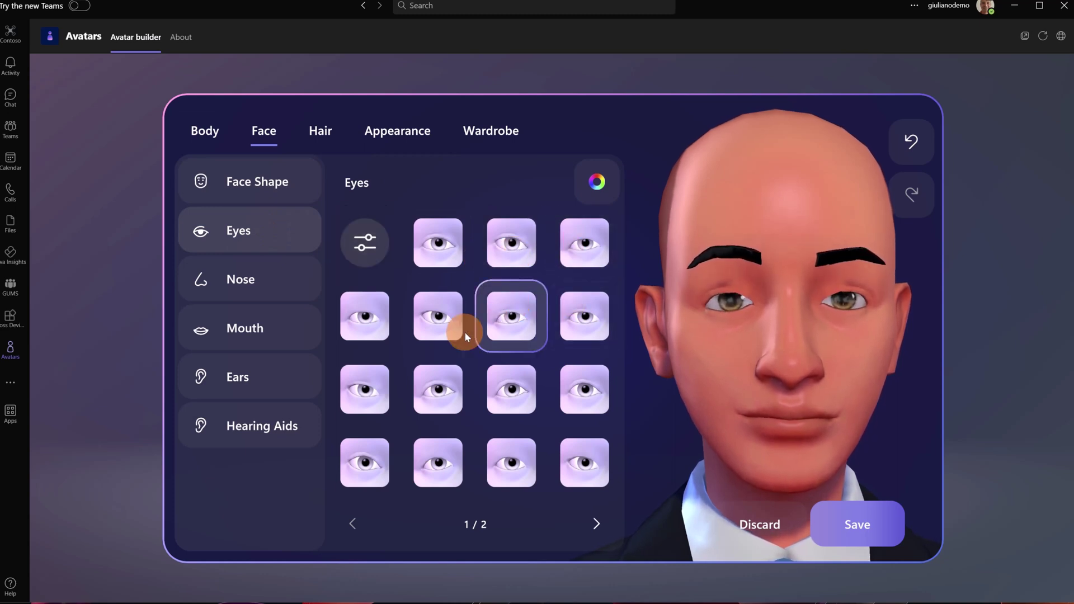
left_click(453, 330)
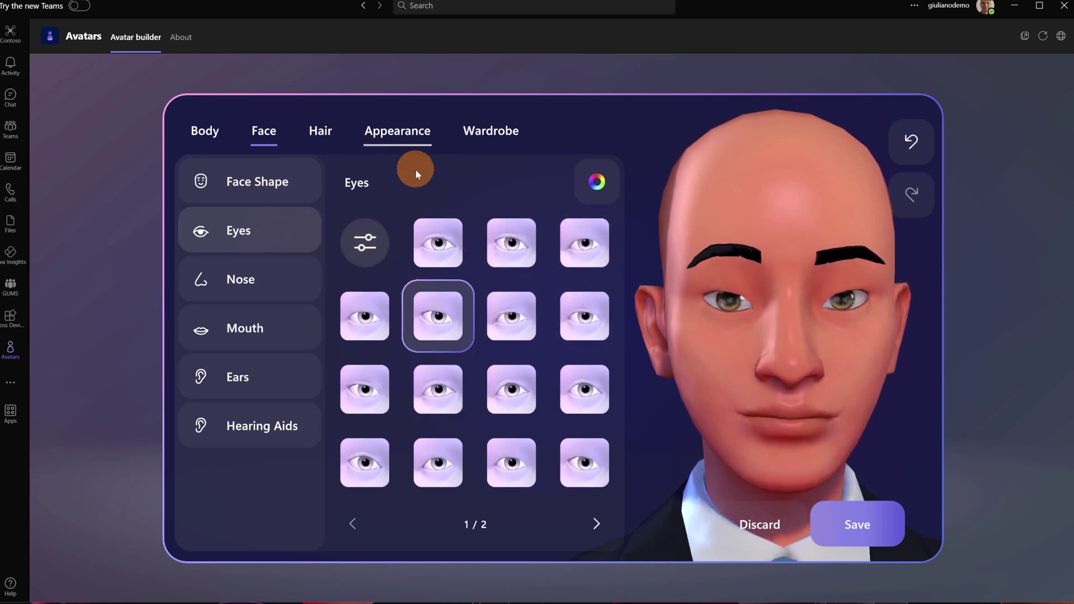
left_click(568, 469)
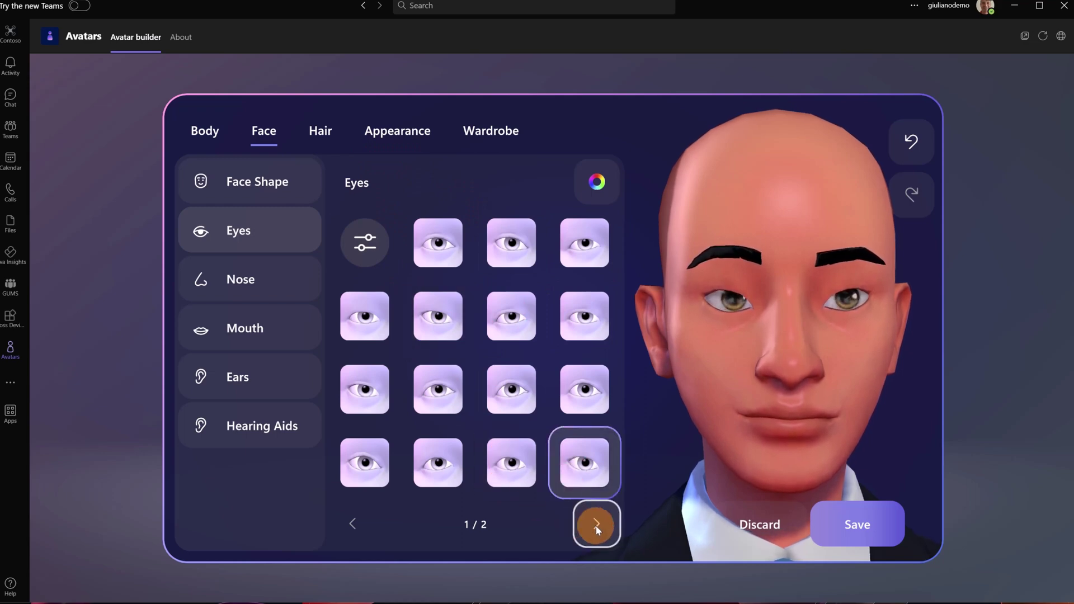
Step: Apply the eye preset in the second row, third column of the second page of eye options
left_click(596, 526)
left_click(519, 367)
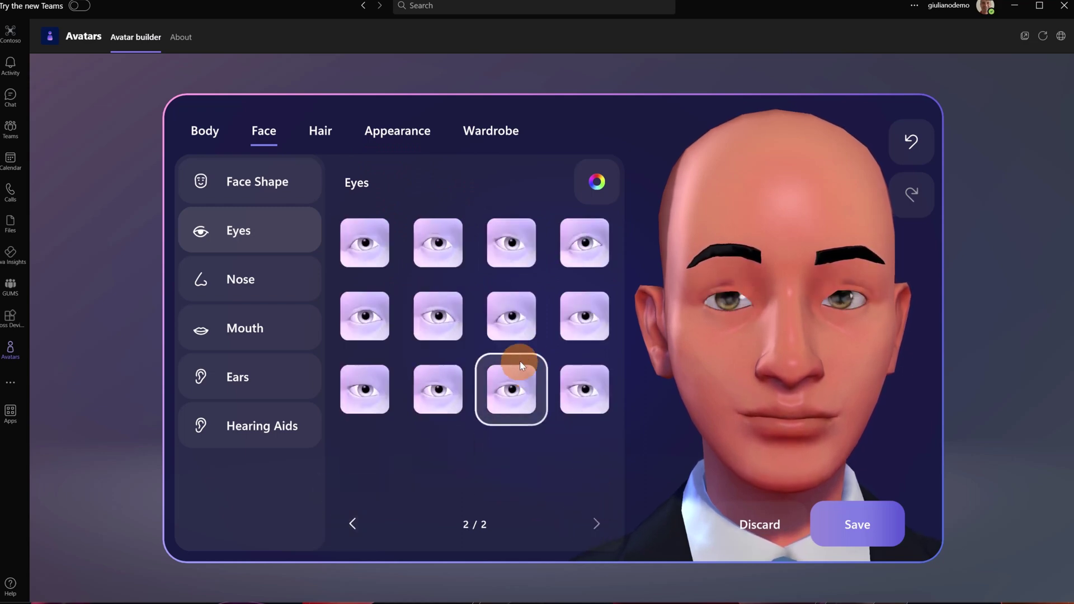
left_click(522, 315)
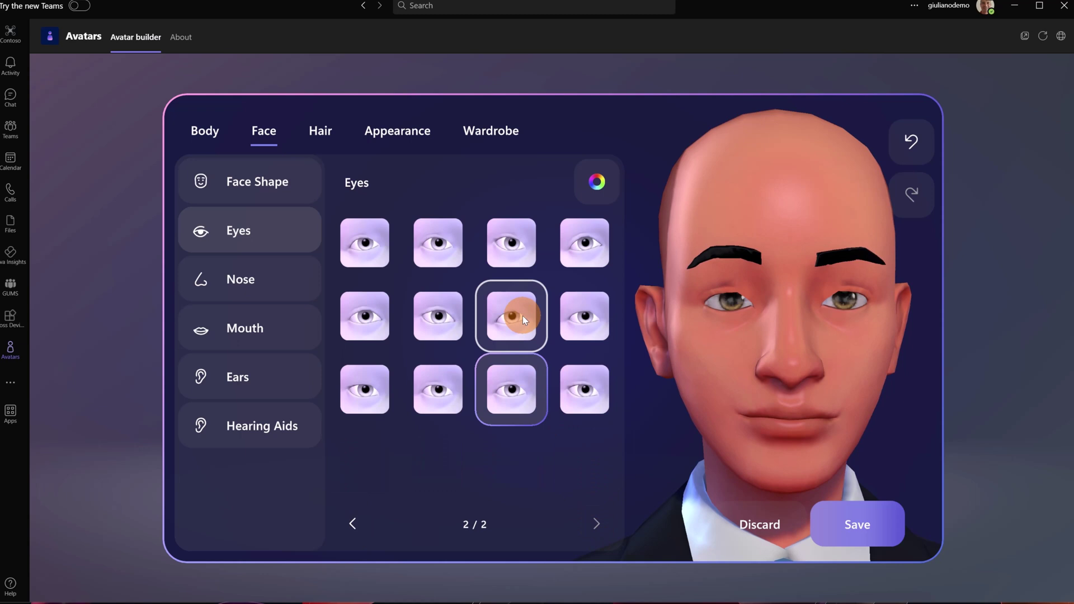
Step: Open the customisable eye settings and raise the eye size close to its maximum
left_click(368, 521)
left_click(381, 305)
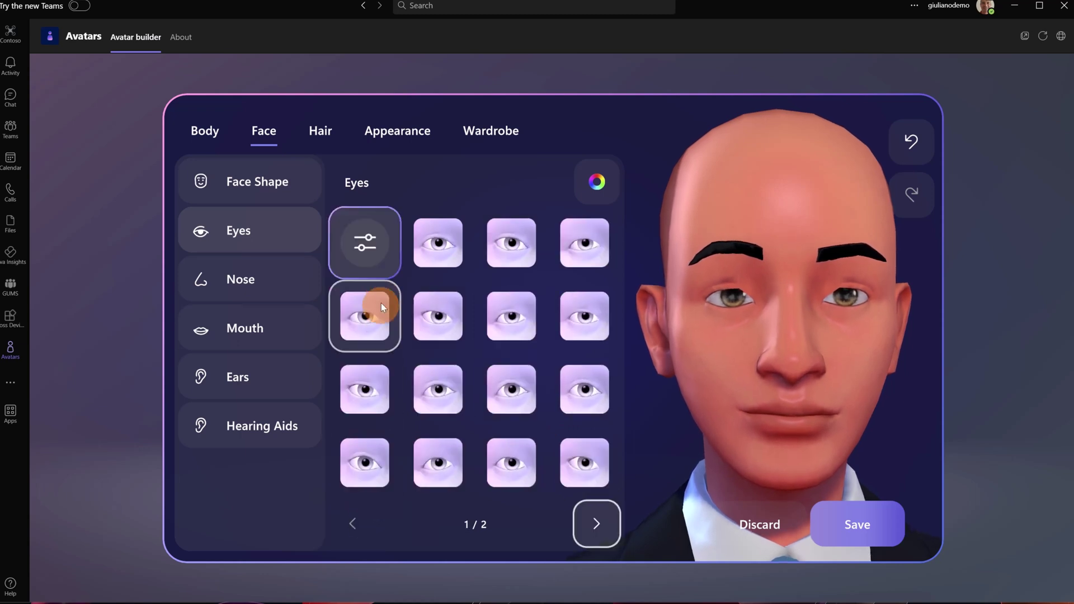
left_click(374, 248)
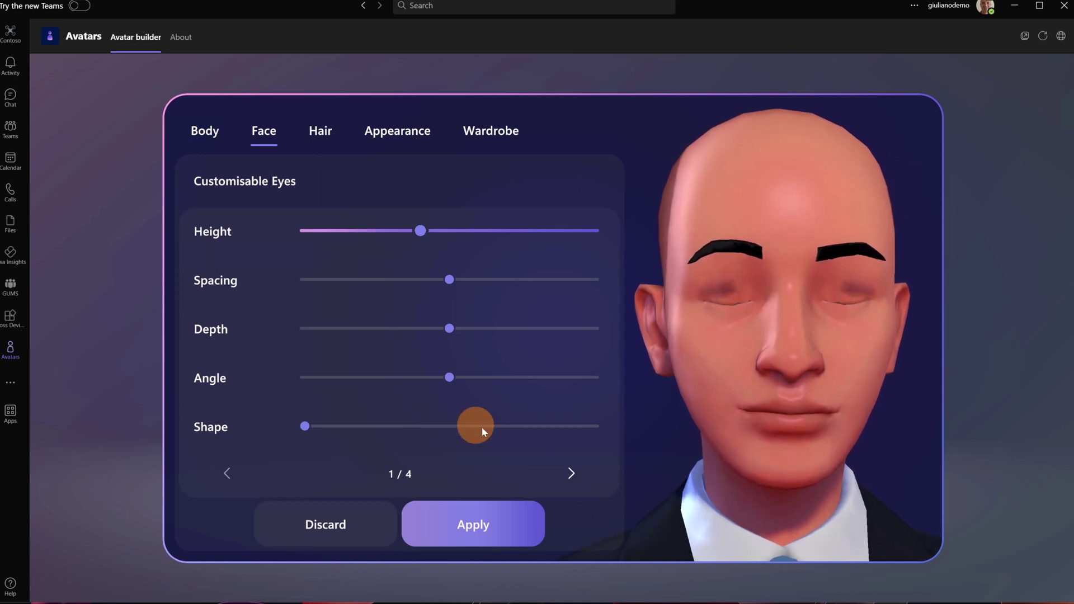
left_click(570, 481)
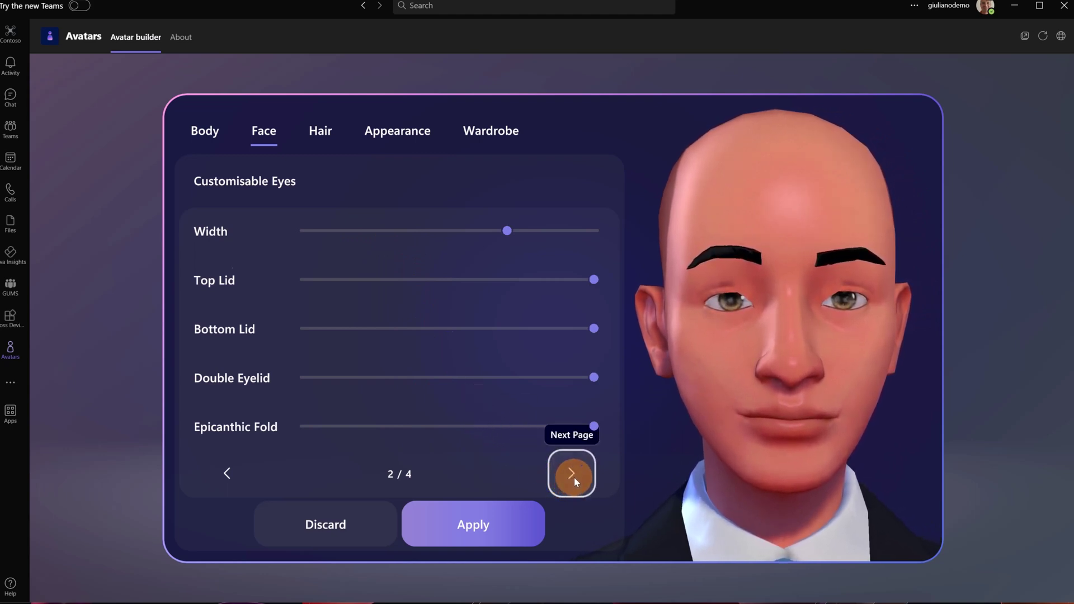
left_click(572, 477)
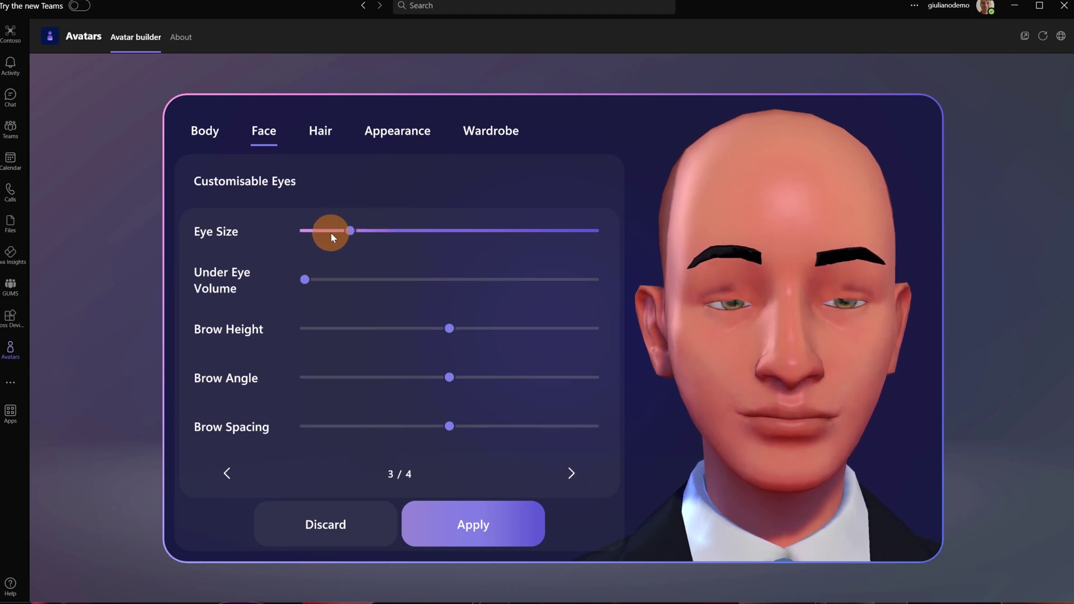
left_click_drag(330, 233, 506, 229)
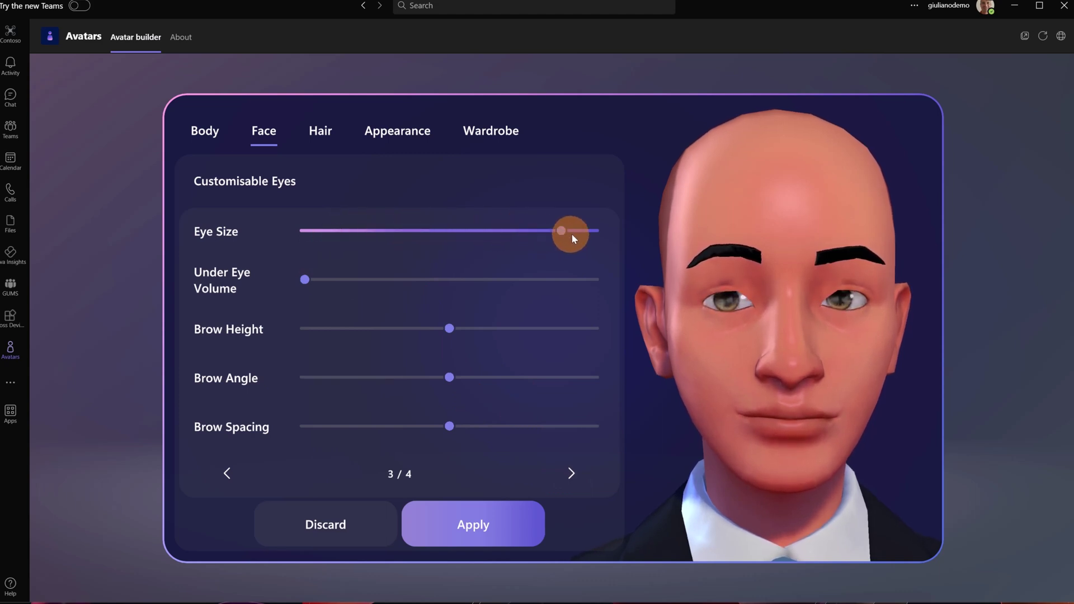
left_click_drag(572, 233, 579, 233)
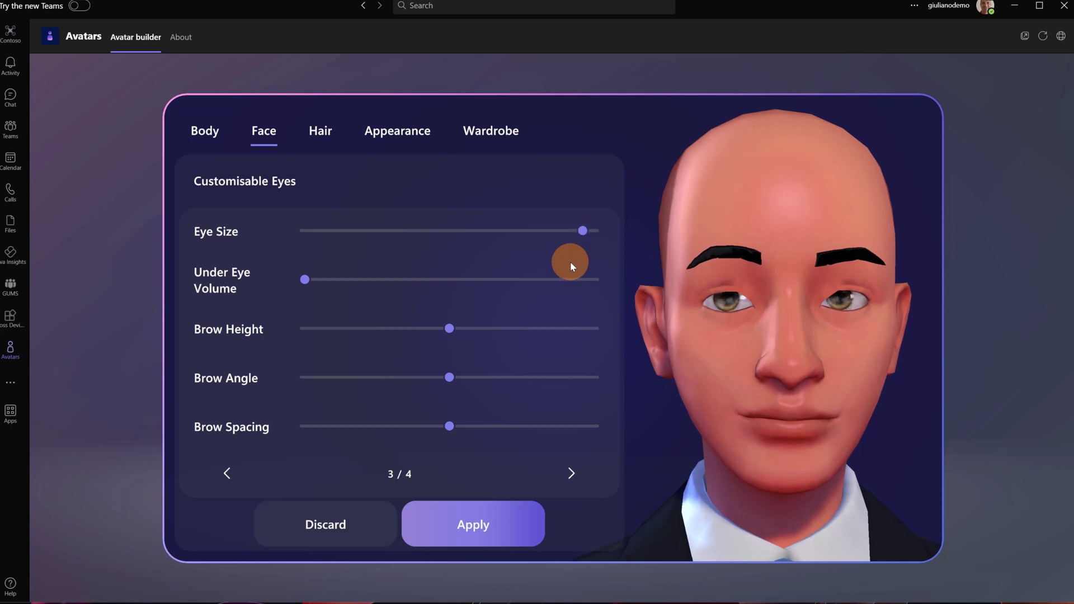
Step: Look through the avatar's nose, mouth, ear and hearing aid options
left_click(335, 141)
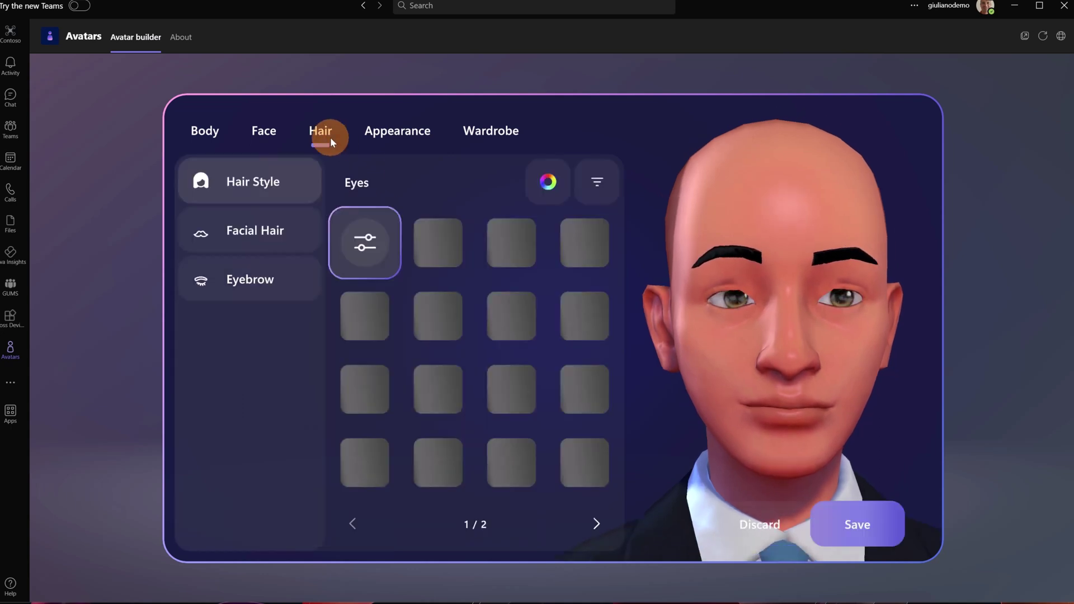
left_click(273, 136)
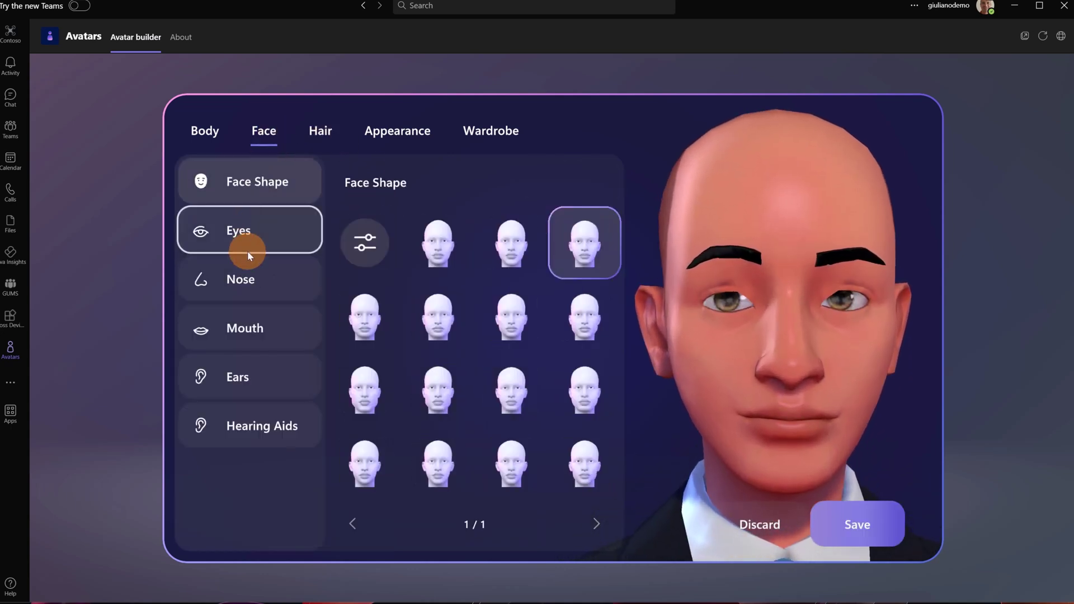
left_click(255, 279)
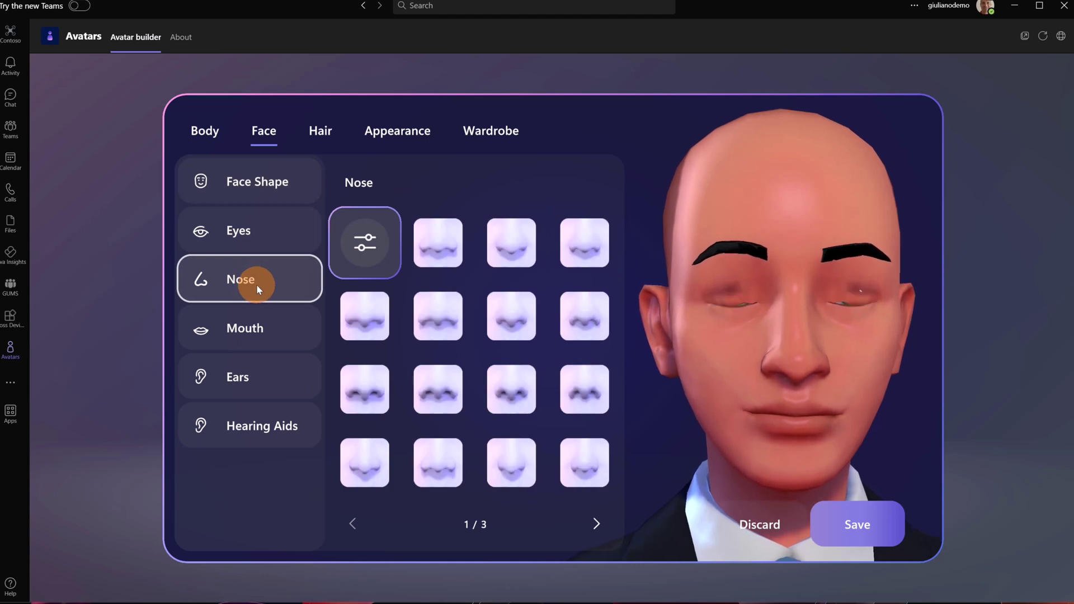
left_click(259, 327)
left_click(264, 372)
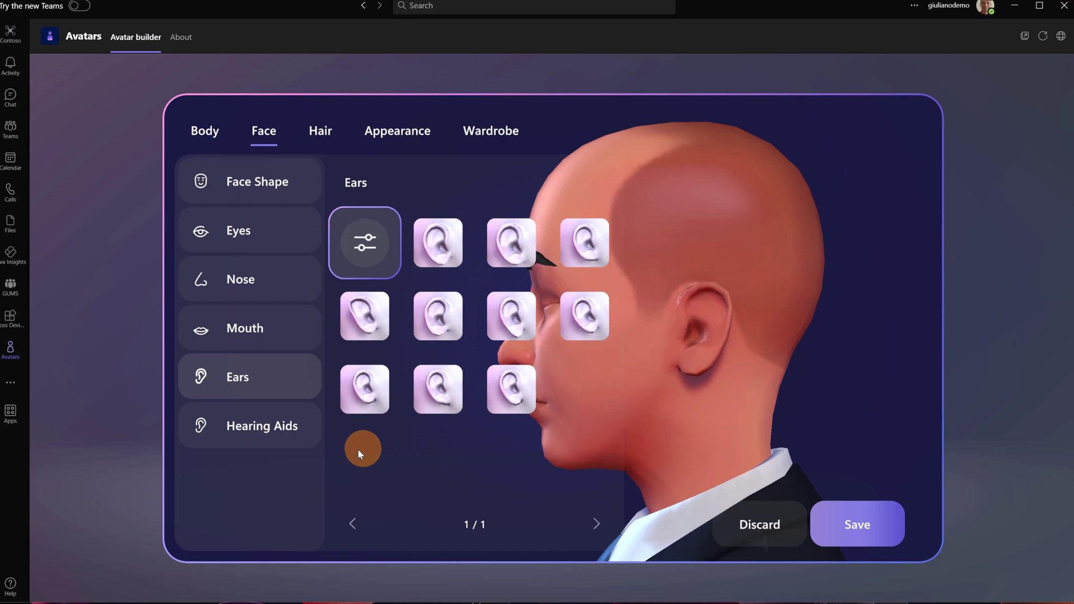
left_click(287, 434)
left_click(461, 249)
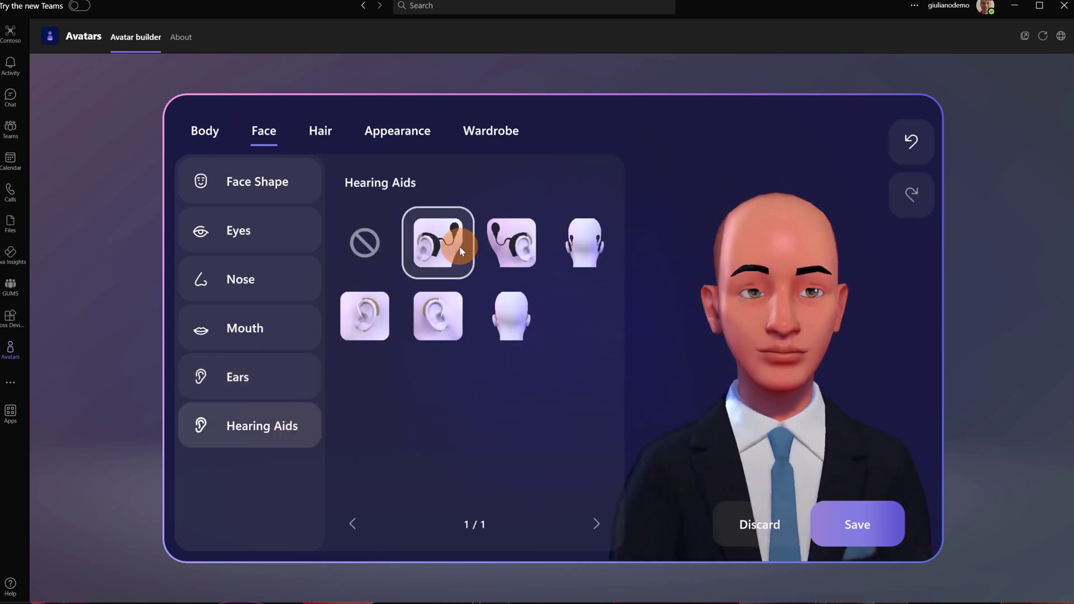
left_click(380, 150)
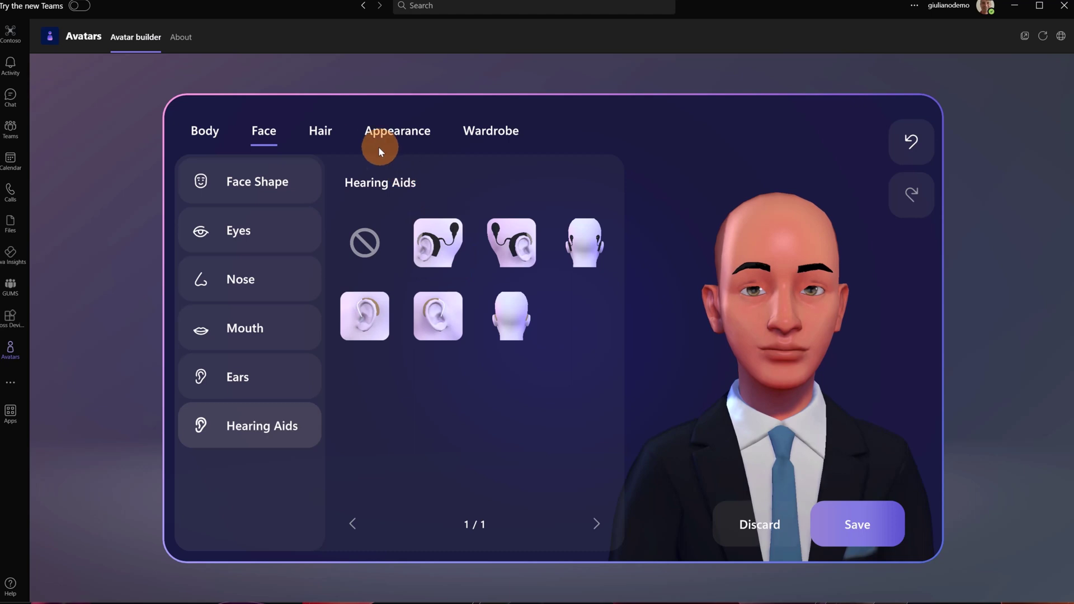
Step: Browse both pages of hair colours for the avatar's current hair style
left_click(326, 139)
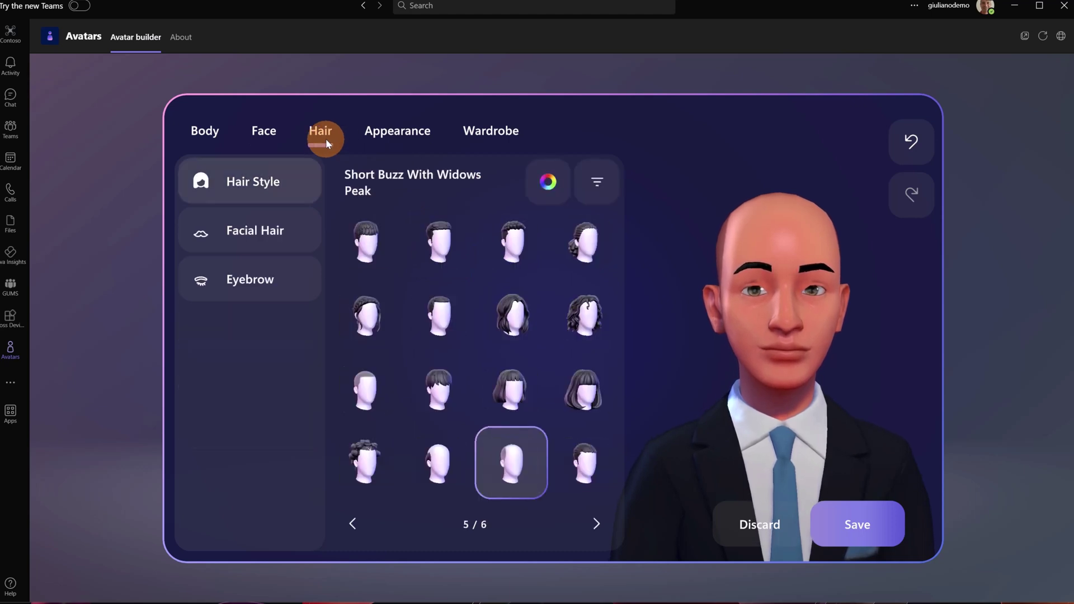
left_click(548, 188)
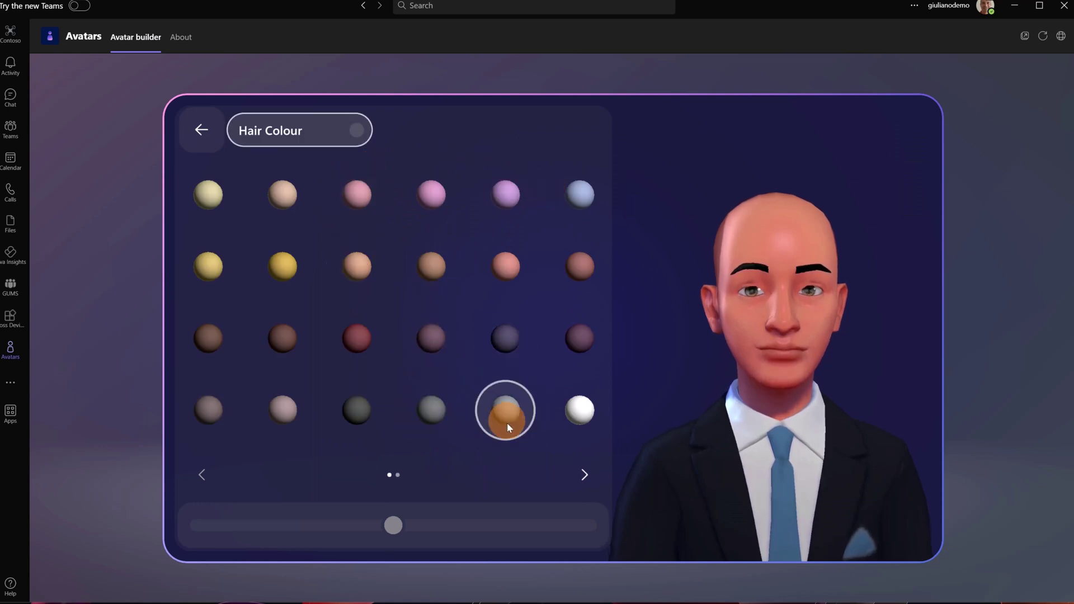
left_click(585, 475)
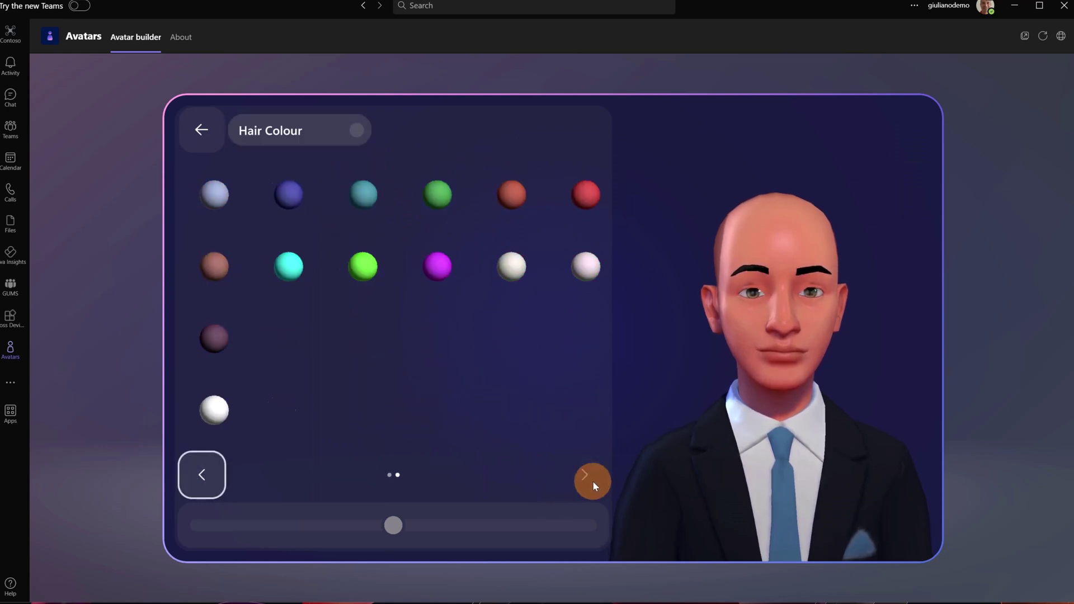
left_click(205, 475)
left_click(201, 130)
Step: Filter the hair style options to show only Short Hair
left_click(583, 183)
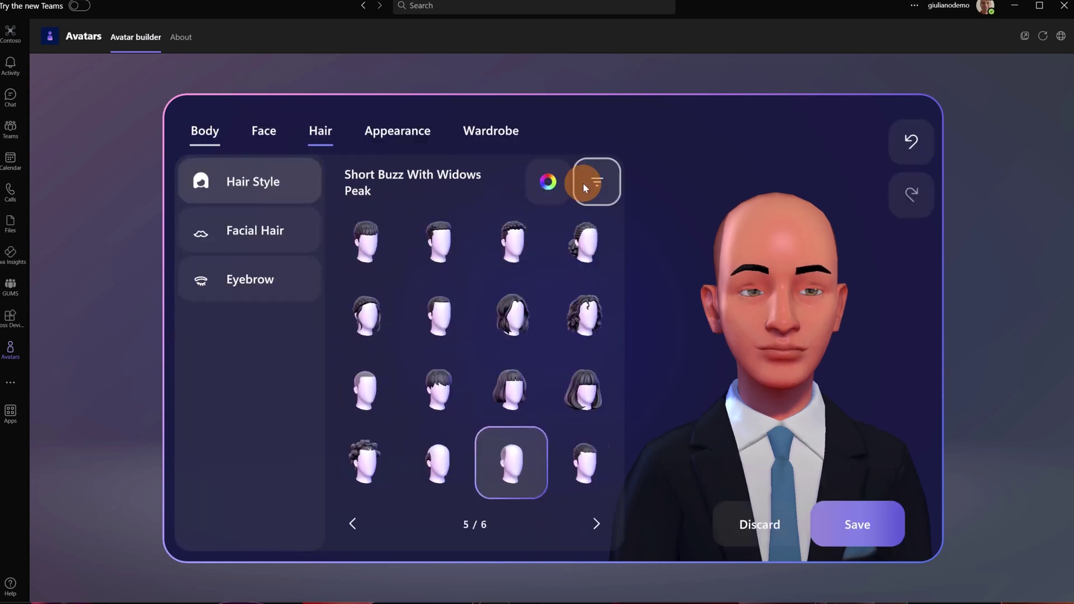
left_click(591, 186)
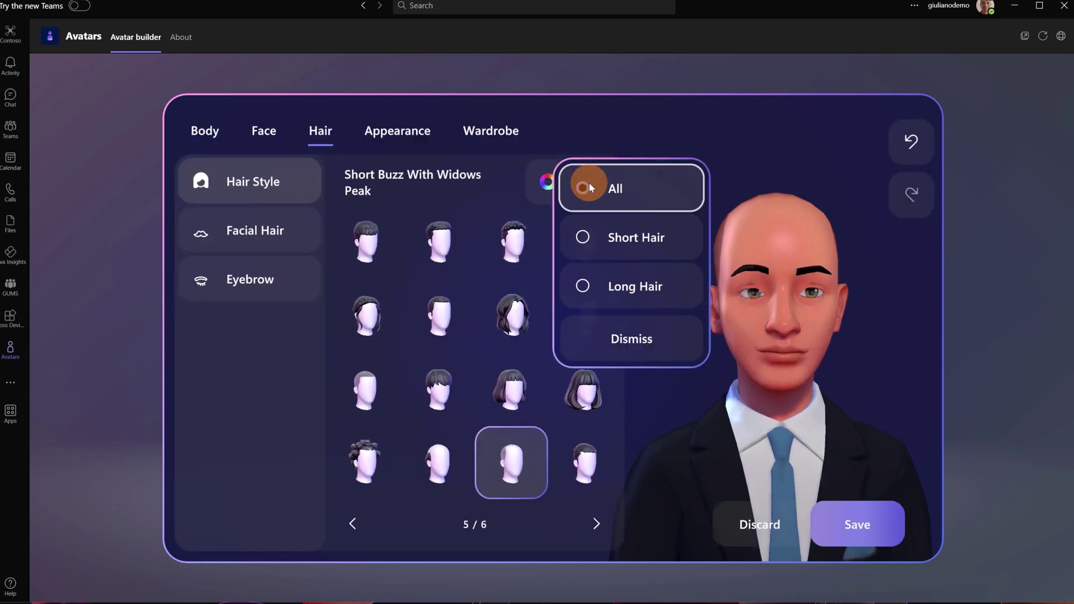
left_click(590, 238)
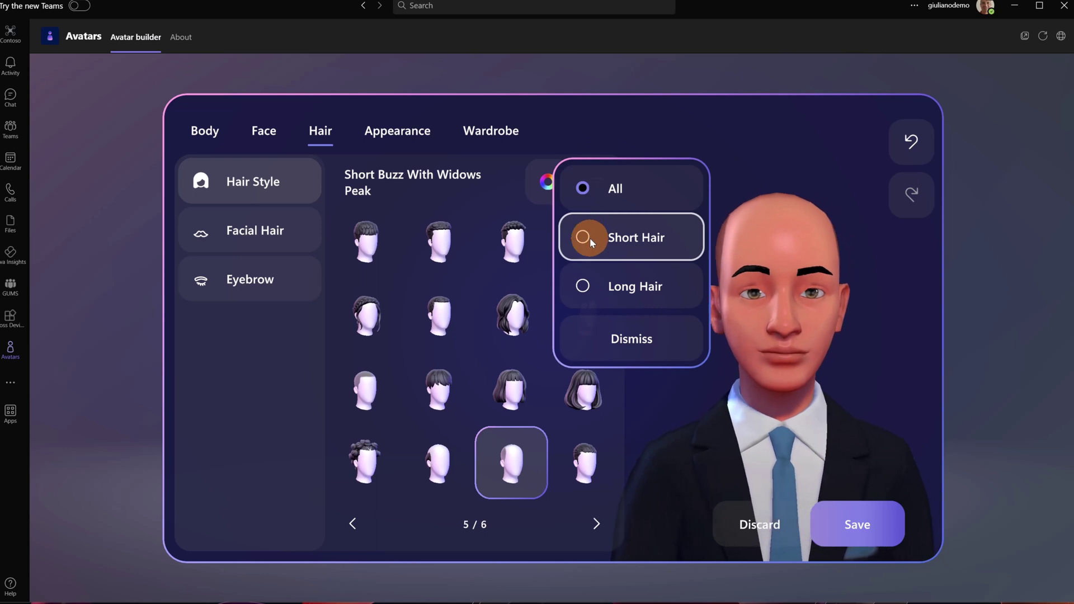
left_click(580, 289)
left_click(586, 237)
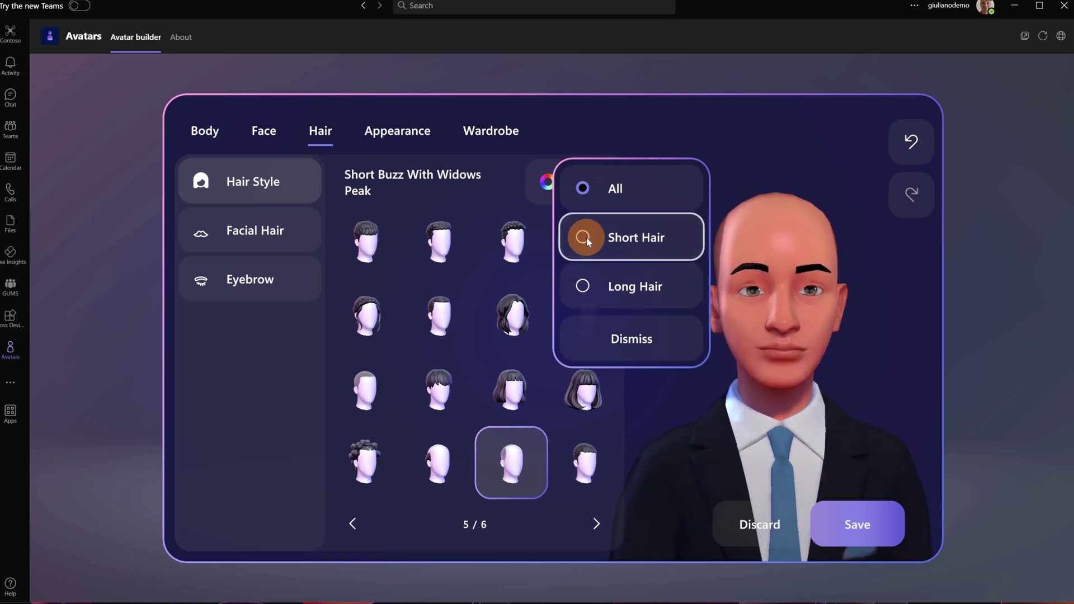
Step: Try the Short Wavy Bowl Cut on the avatar and switch back to Short Buzz With Widows Peak
left_click(439, 245)
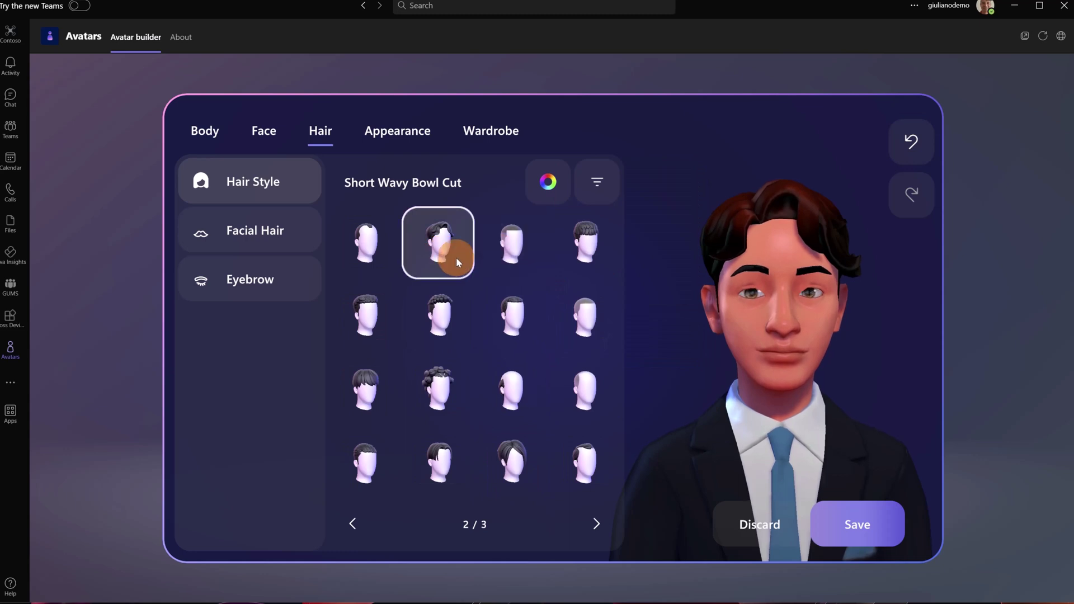
left_click(587, 408)
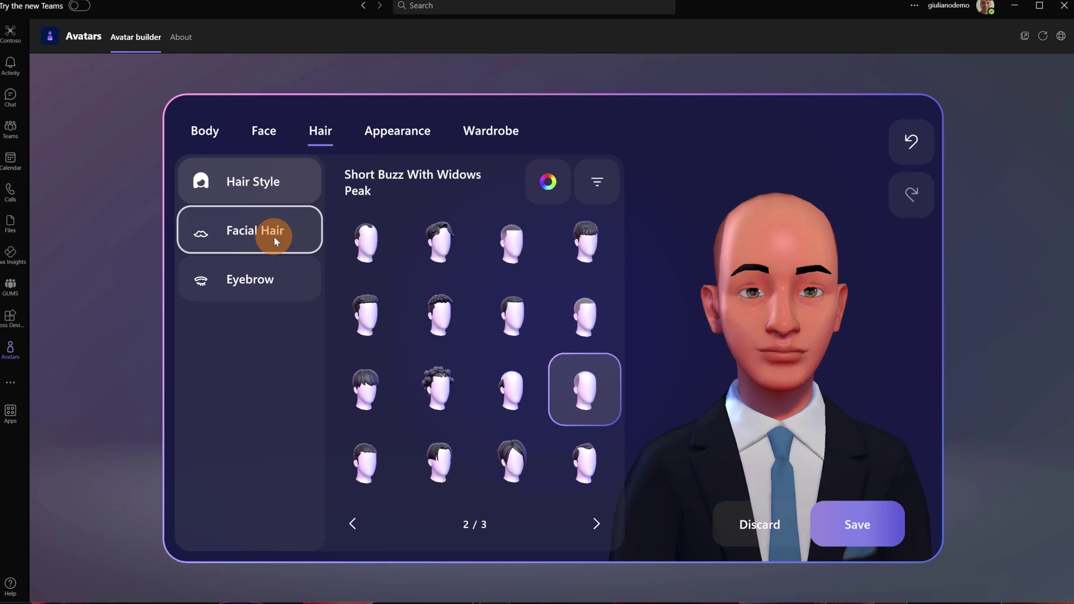
Step: Try several eyebrow shapes on the avatar, including Rounded Thin and Rounded
left_click(266, 280)
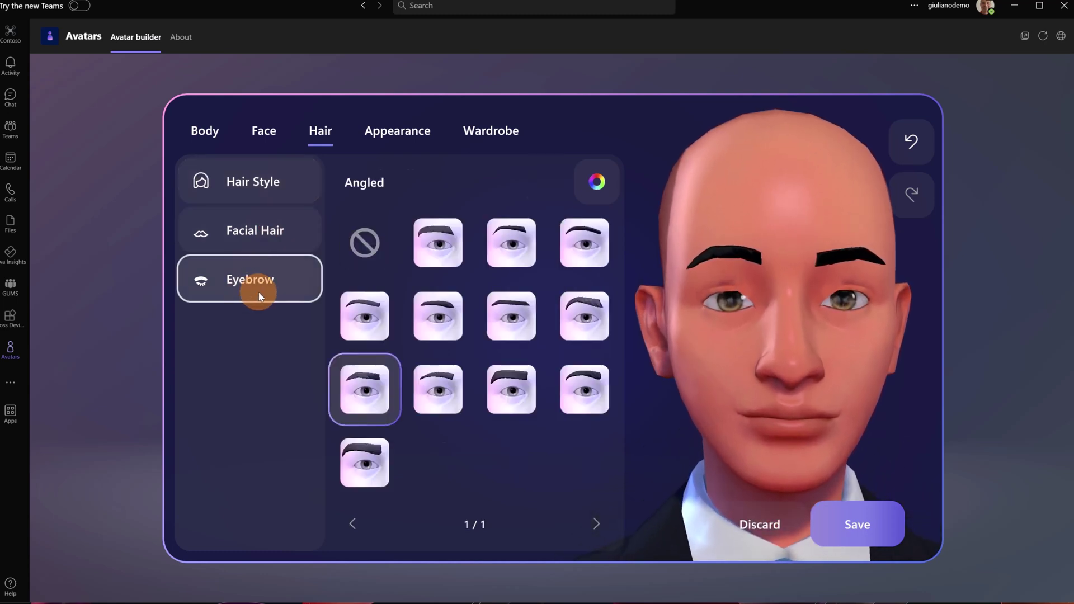
left_click(445, 250)
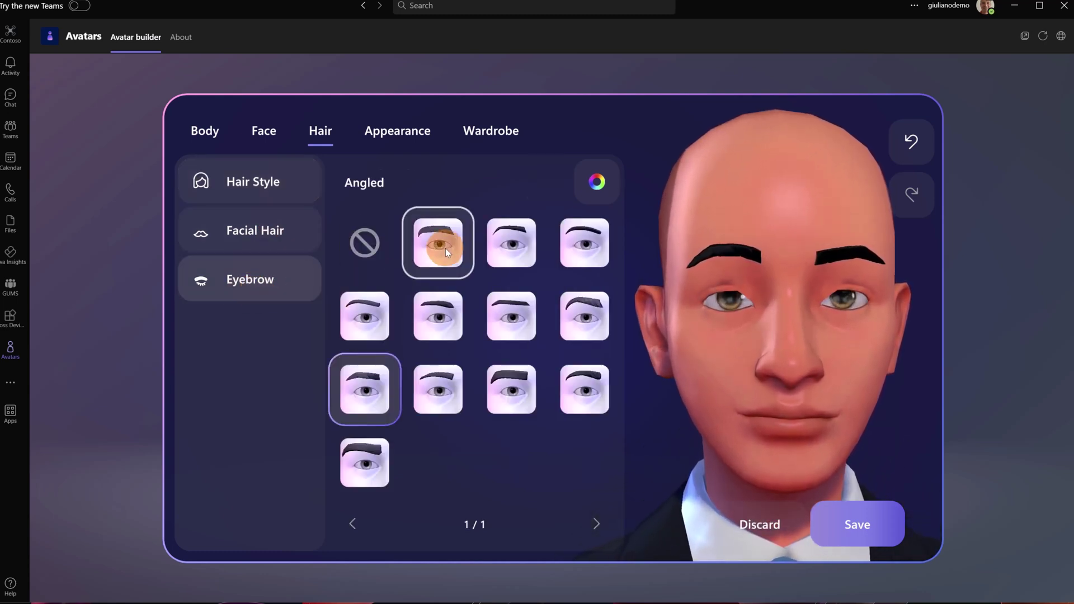
left_click(500, 246)
left_click(571, 249)
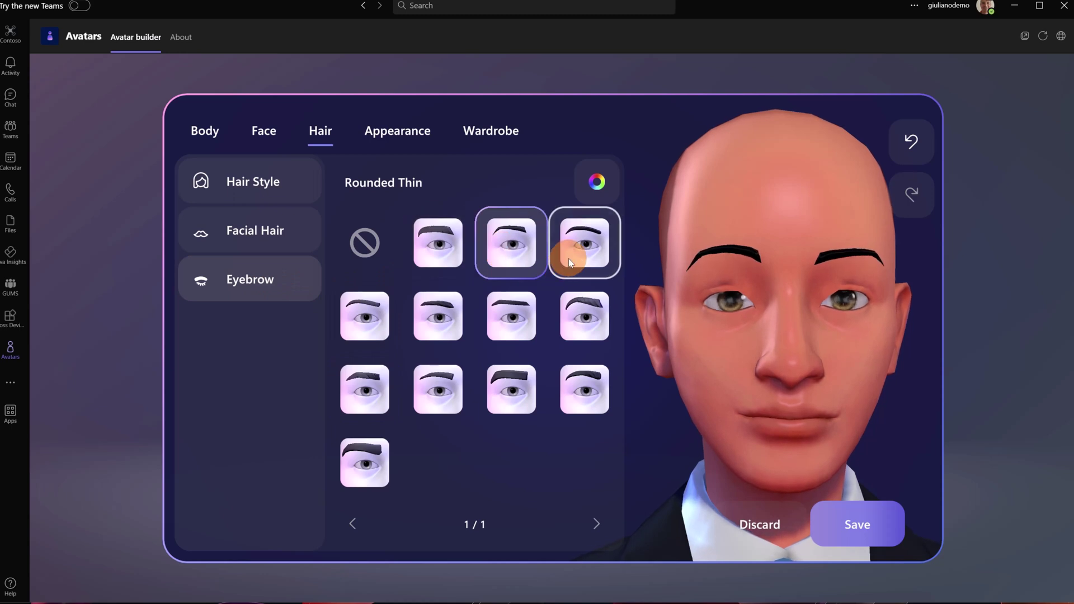
left_click(579, 338)
left_click(499, 335)
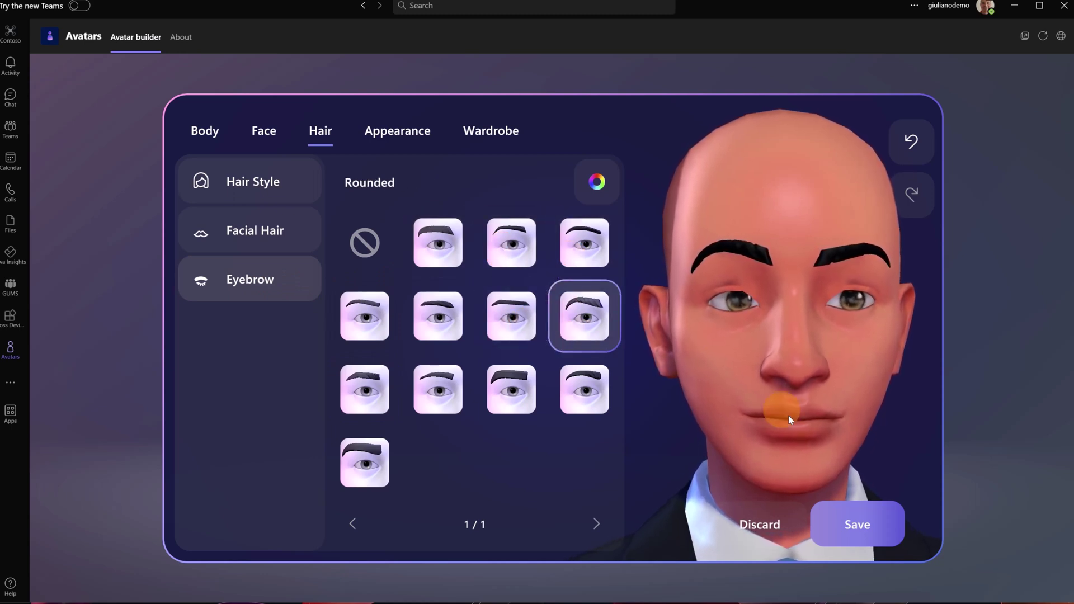
left_click(866, 528)
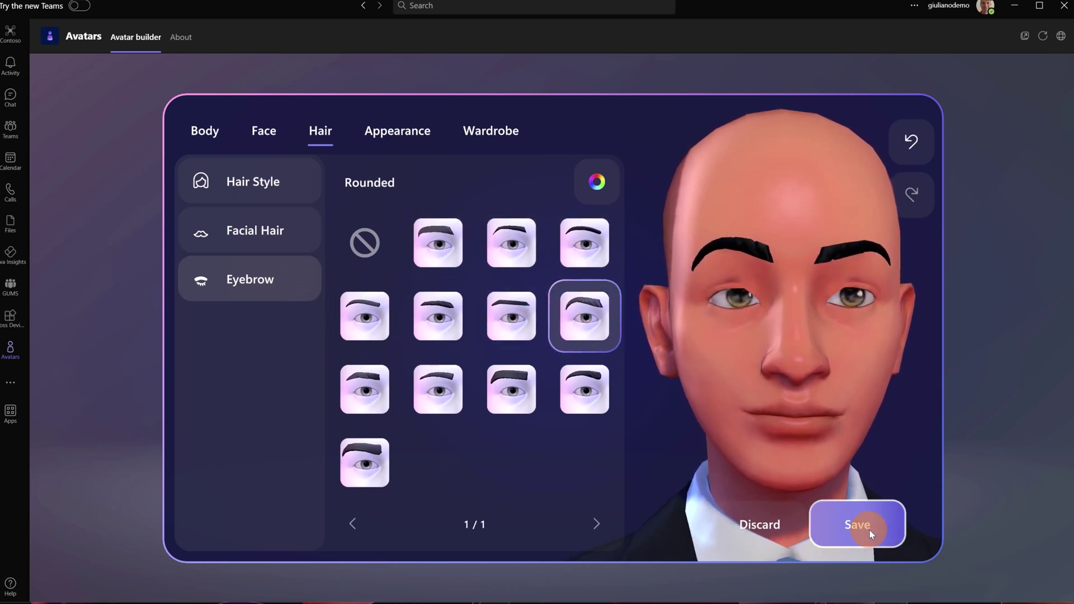
Step: Undo the recent eyebrow and hair style changes
left_click(914, 141)
left_click(915, 142)
left_click(915, 143)
left_click(916, 142)
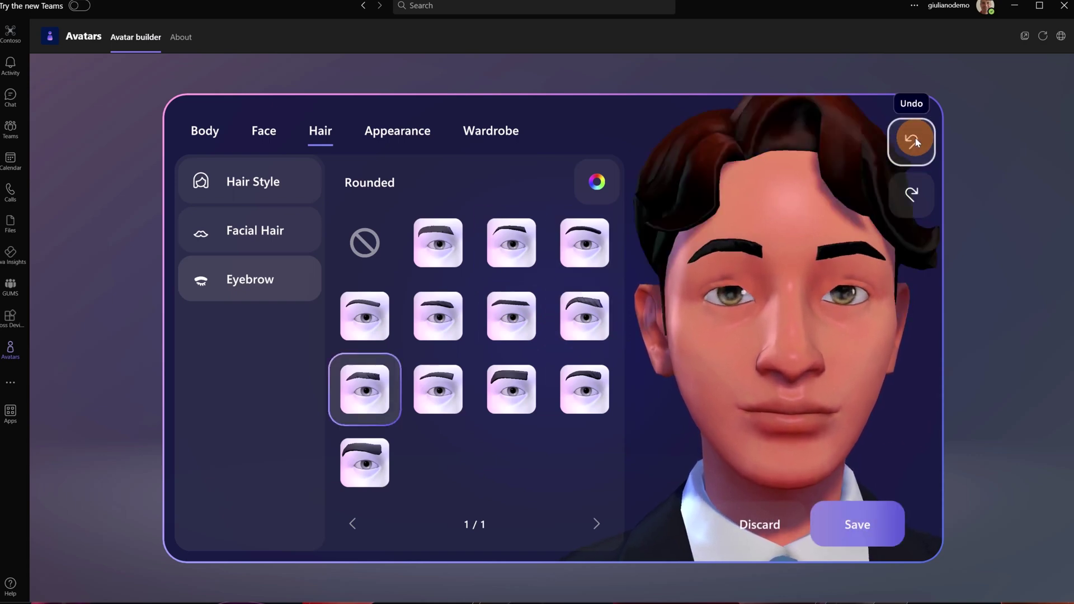
left_click(916, 142)
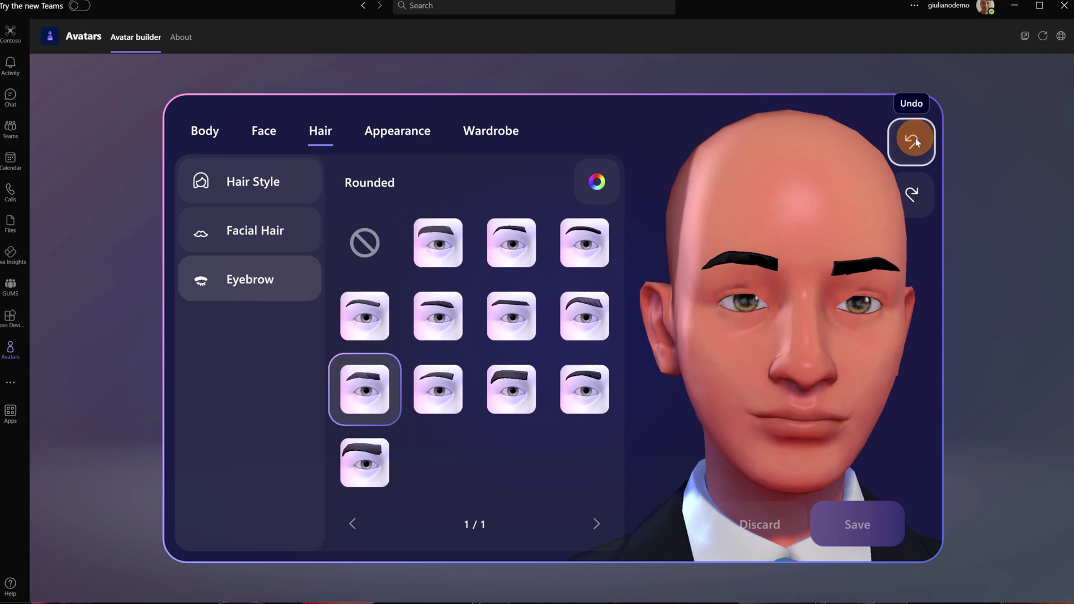
Step: Look through the avatar's appearance options: lipstick, blush, eyeshadow, eyeliner, eyelashes, face lines and bindi
left_click(389, 147)
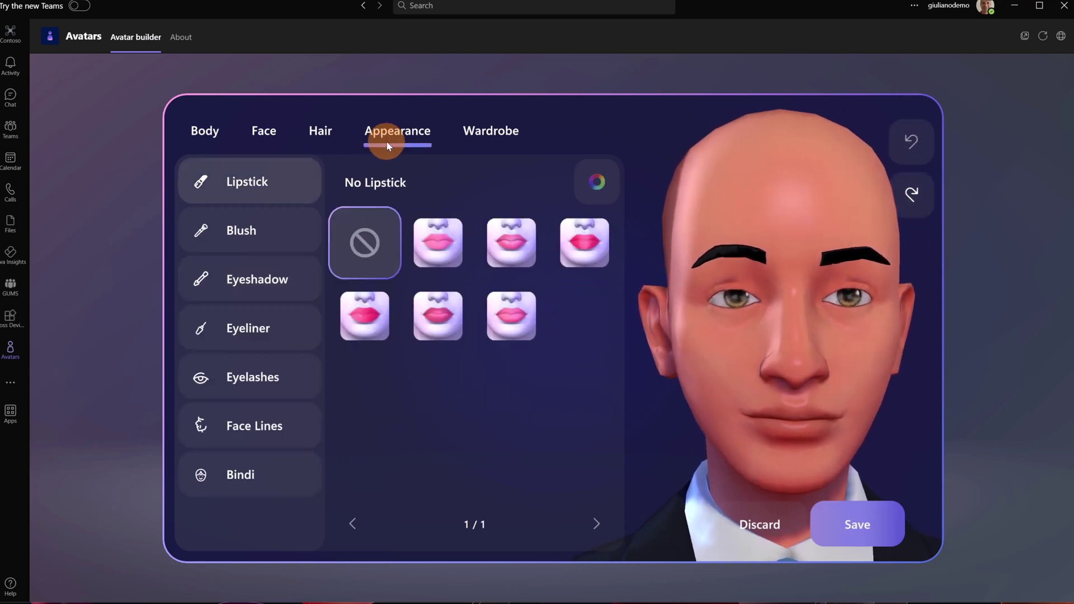
left_click(294, 189)
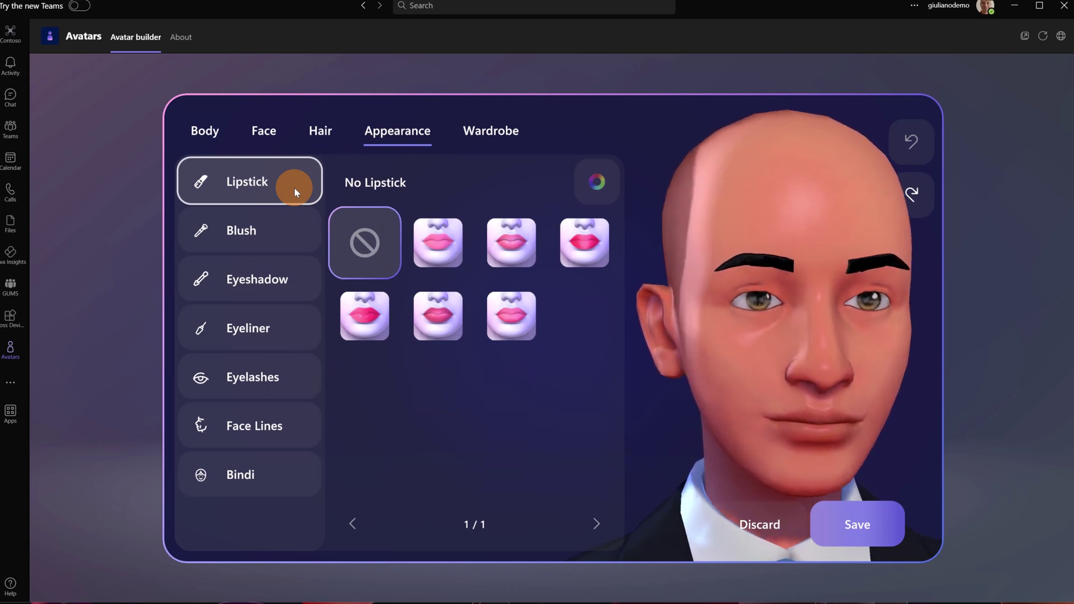
left_click(270, 245)
left_click(261, 279)
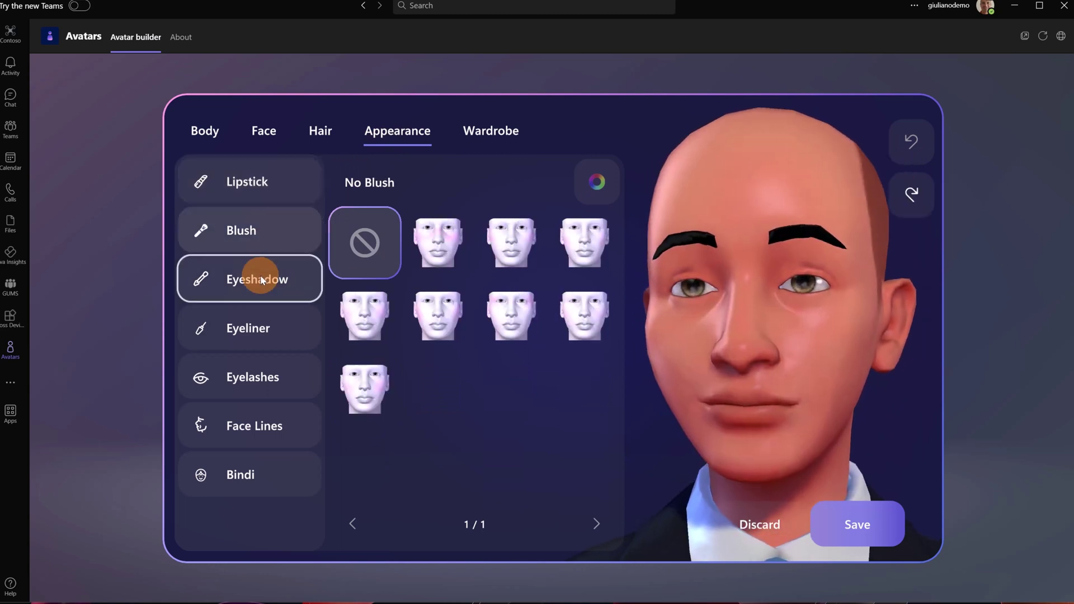
left_click(262, 328)
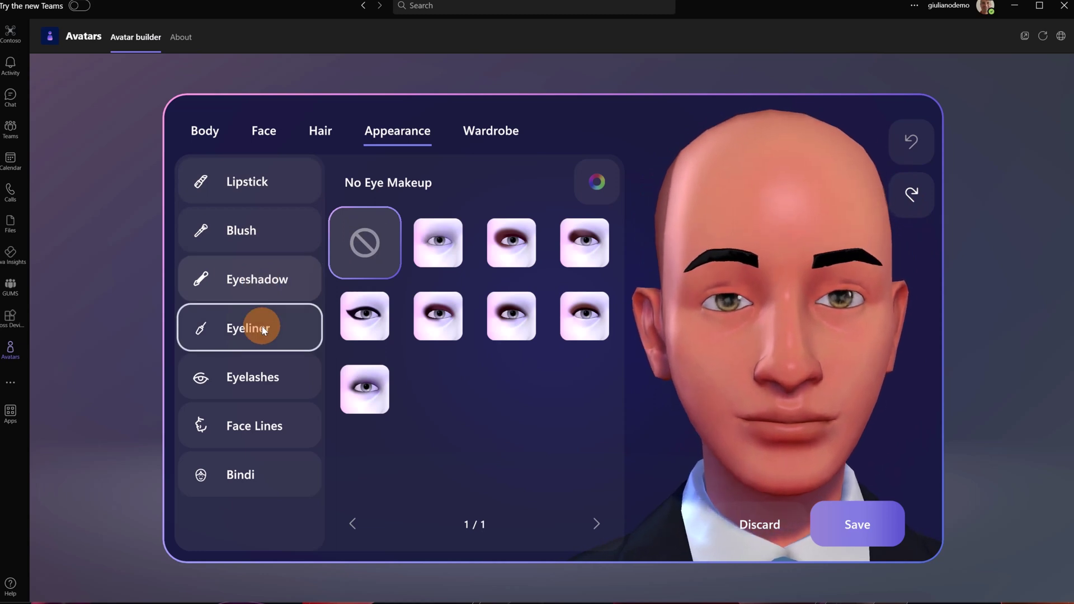
left_click(268, 294)
left_click(254, 247)
left_click(253, 183)
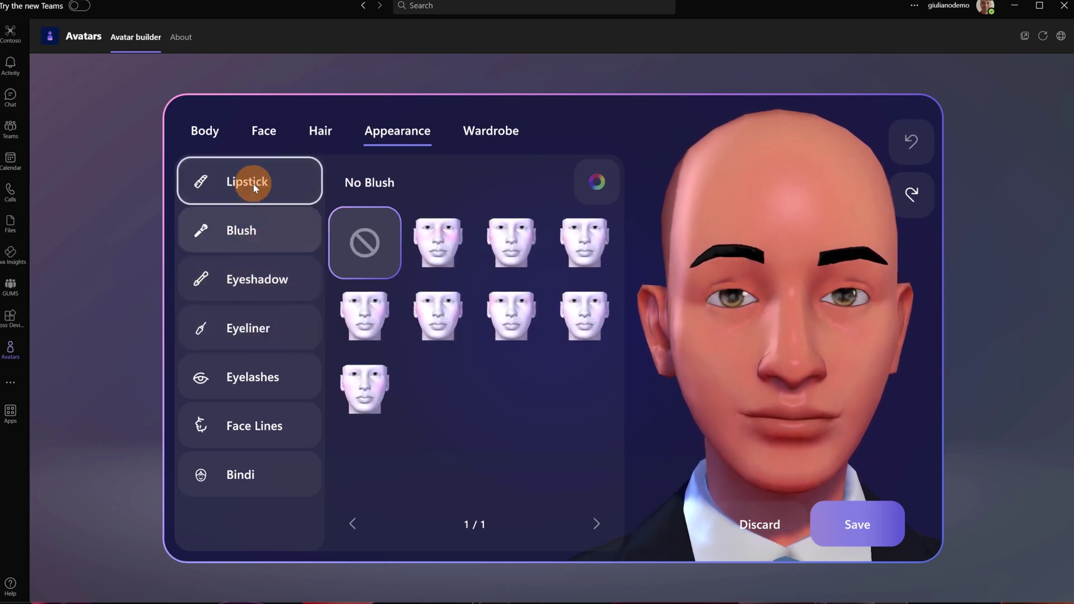
left_click(278, 342)
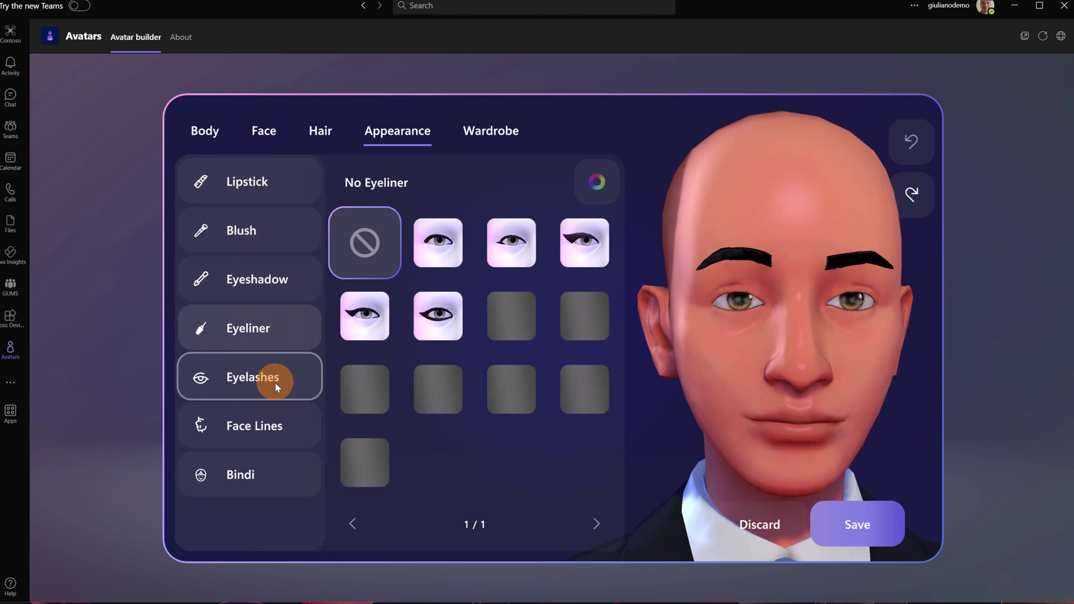
left_click(274, 384)
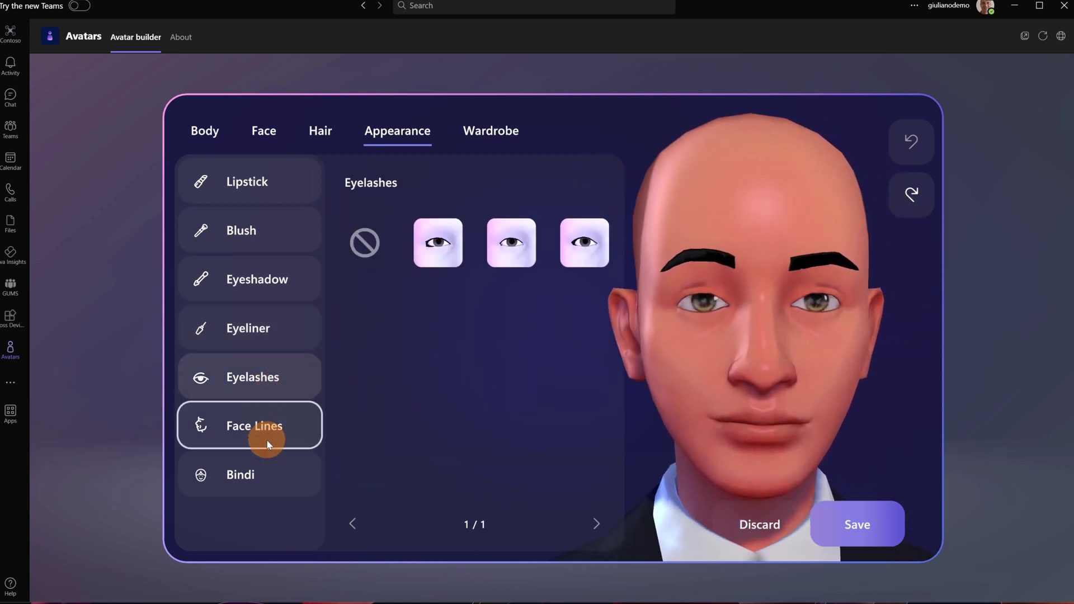
left_click(267, 444)
left_click(265, 484)
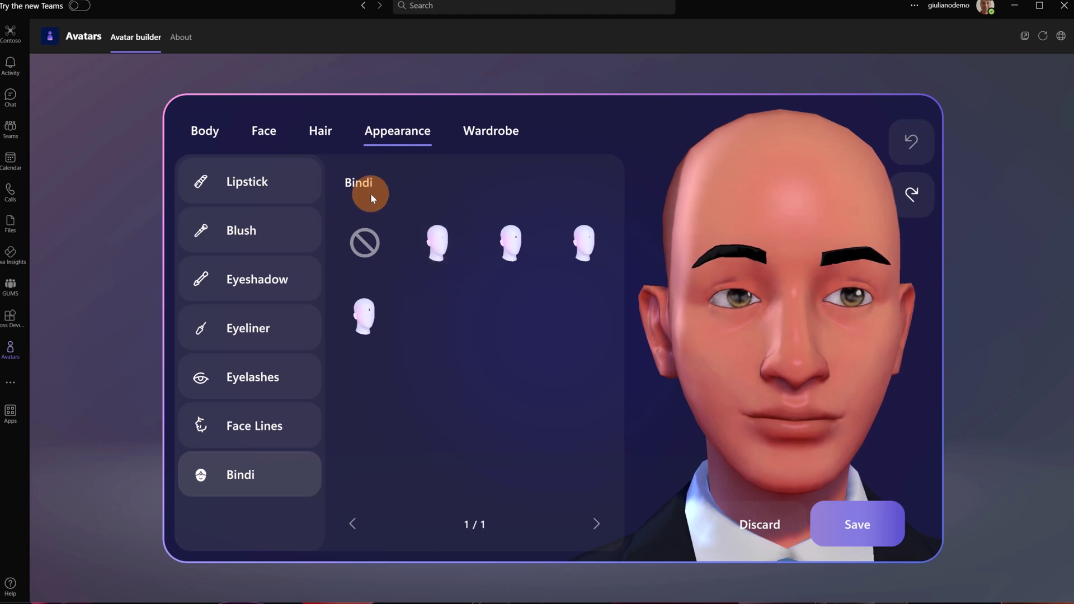
Step: Choose the Two Tone Short Sleeve Tunic as the avatar's wardrobe underlayer and browse the earlier pages of garments
left_click(464, 131)
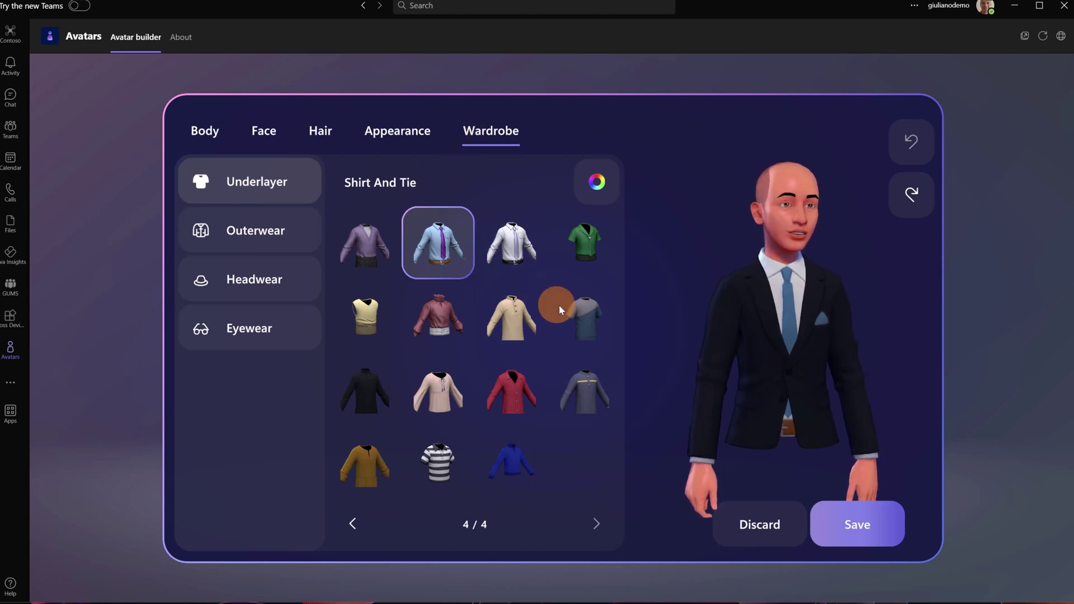
left_click(590, 312)
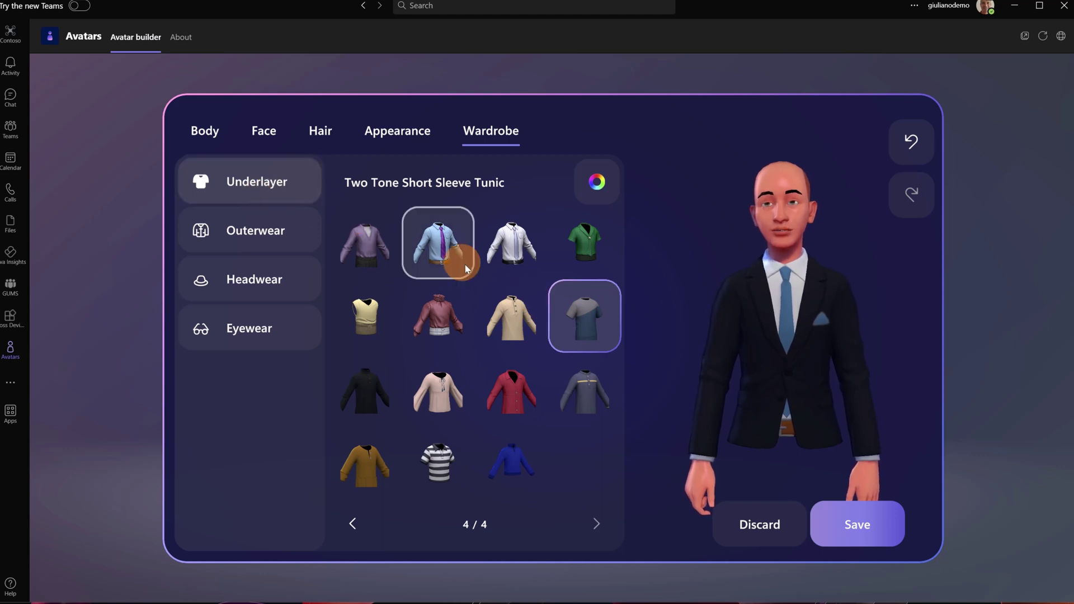
left_click(358, 525)
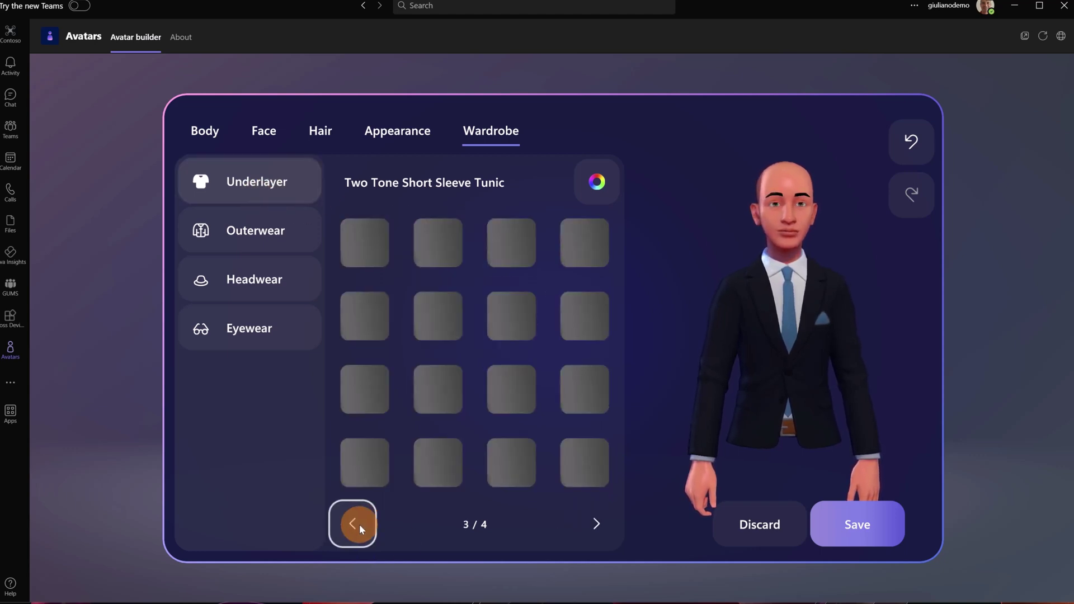
left_click(359, 525)
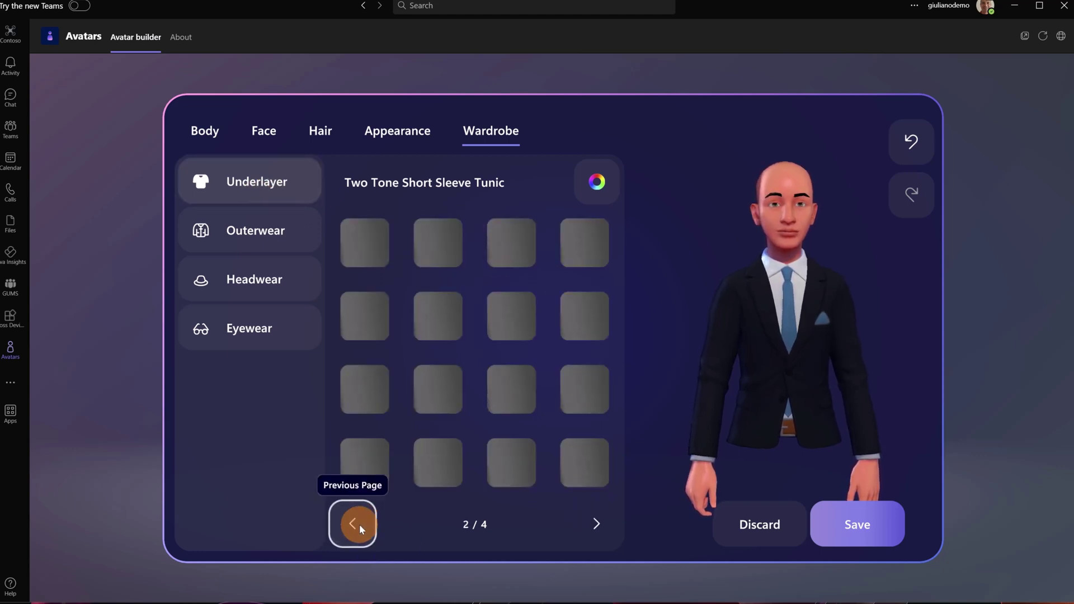
Step: Remove the avatar's Suit And Tie outerwear by choosing No Overlayer
left_click(252, 232)
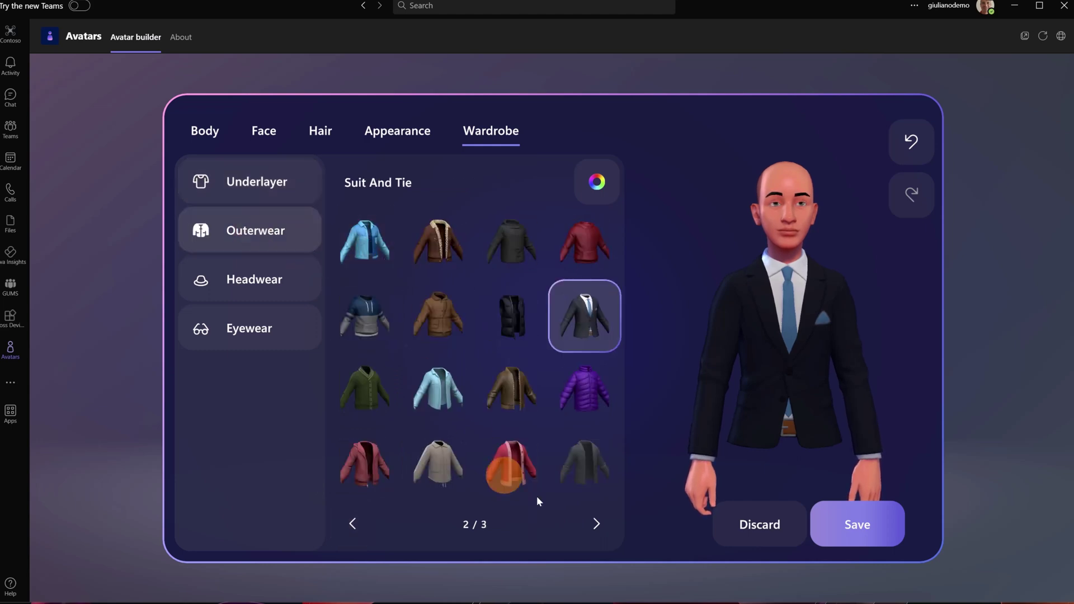
left_click(368, 527)
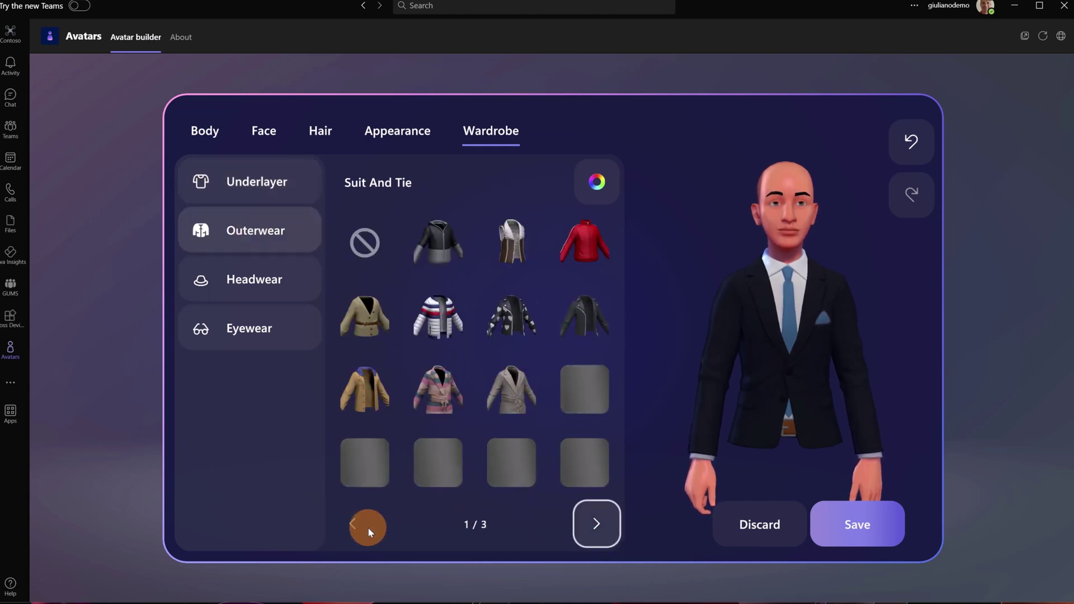
left_click(374, 247)
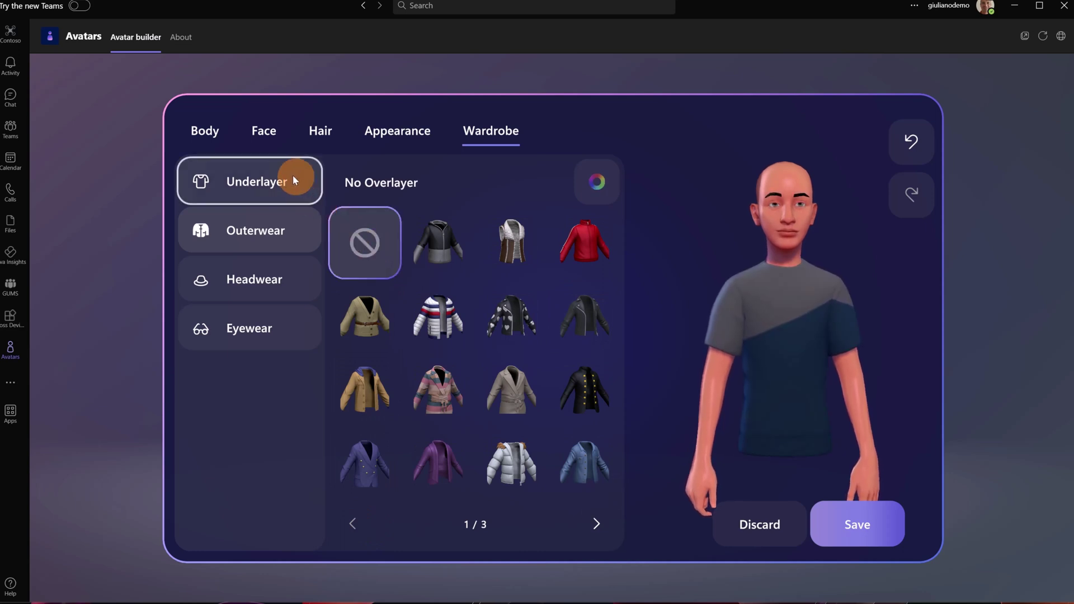
Step: Look through the remaining outerwear pages and the underlayer garments, keeping No Overlayer and the Two Tone Short Sleeve Tunic
left_click(227, 191)
left_click(359, 232)
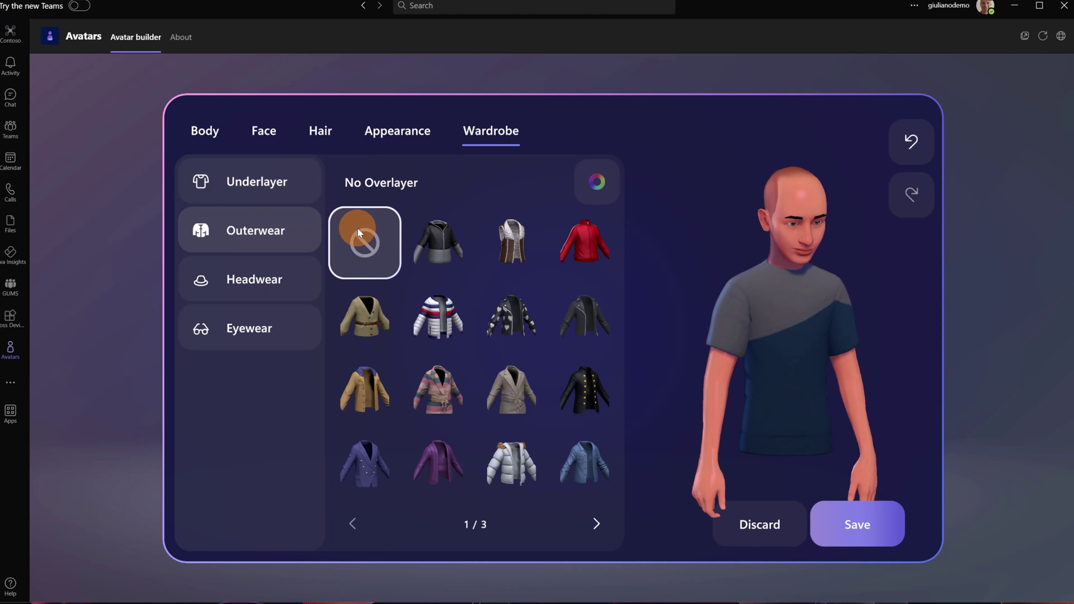
left_click(425, 256)
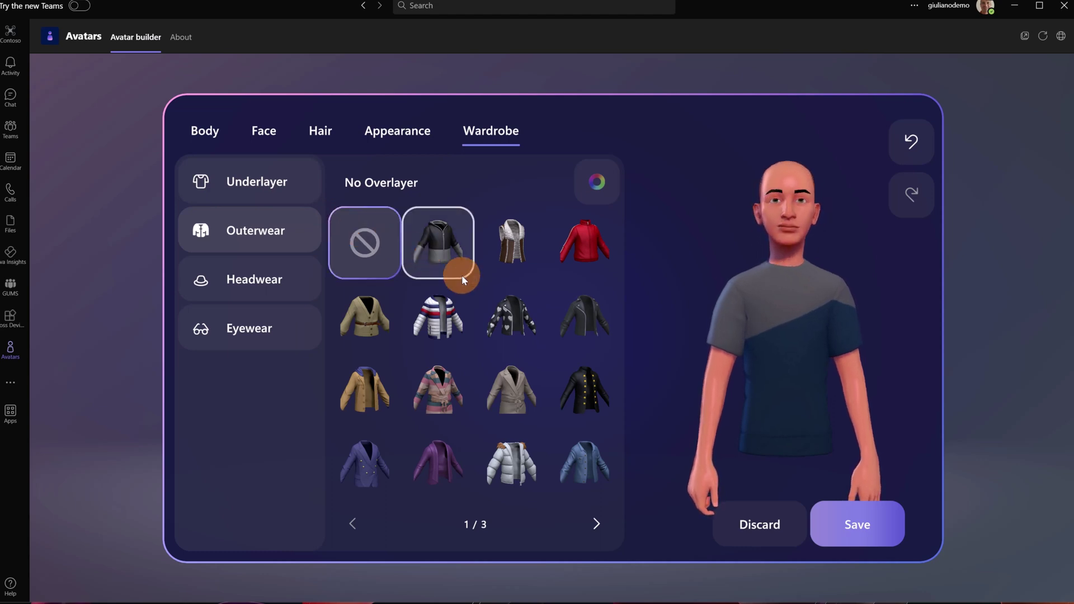
left_click(524, 257)
left_click(438, 249)
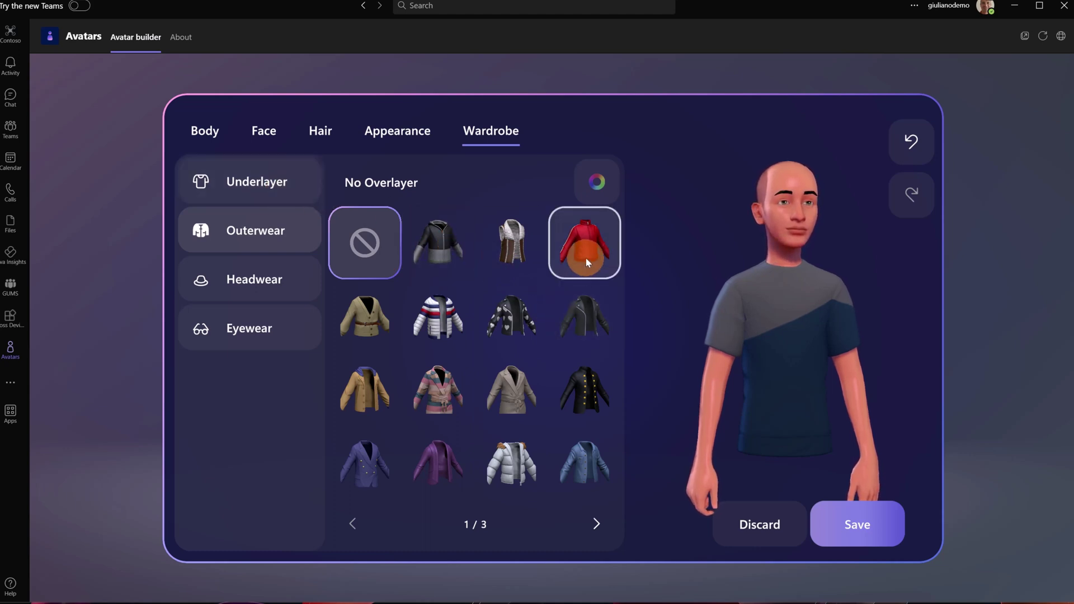
left_click(589, 542)
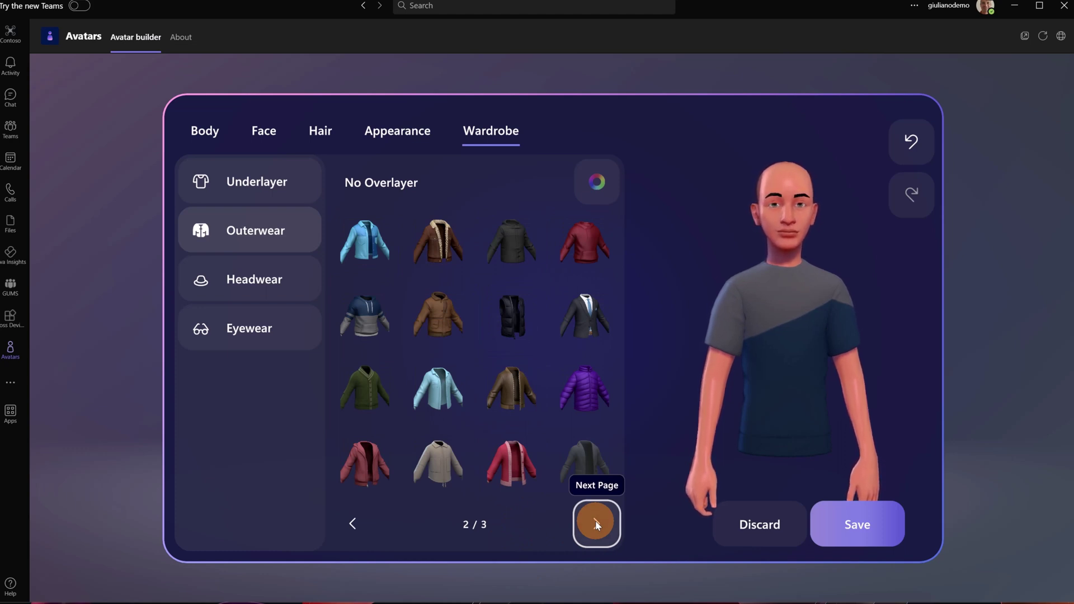
left_click(595, 523)
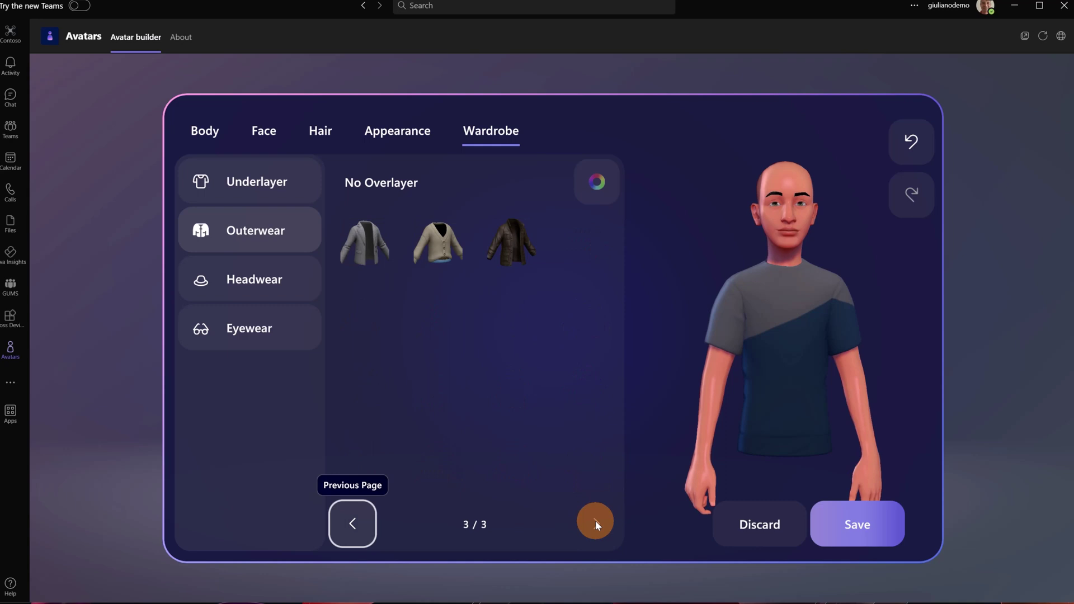
left_click(271, 192)
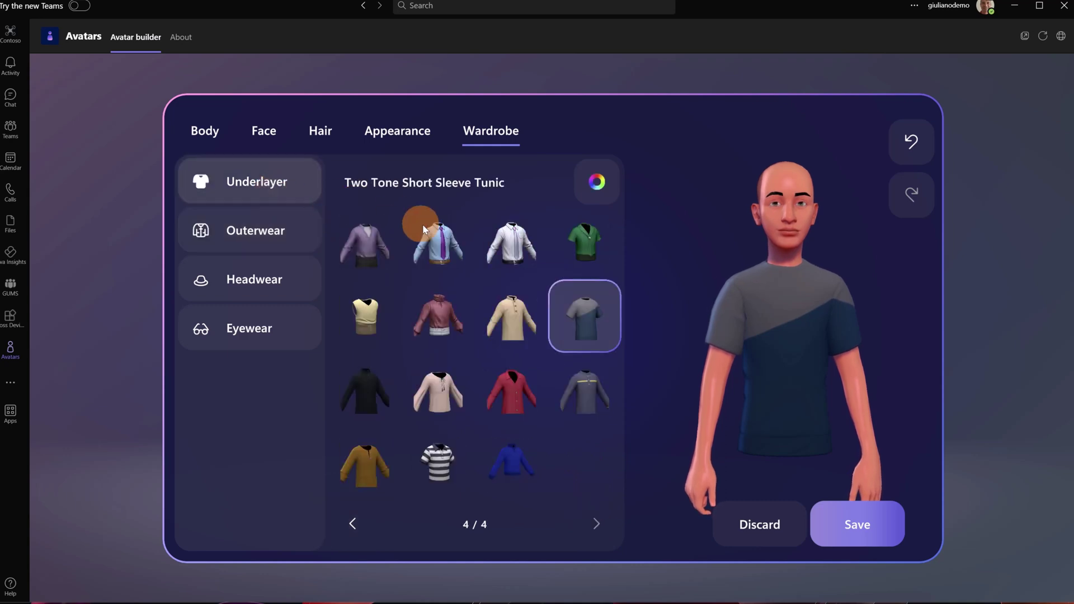
left_click(596, 398)
left_click(593, 337)
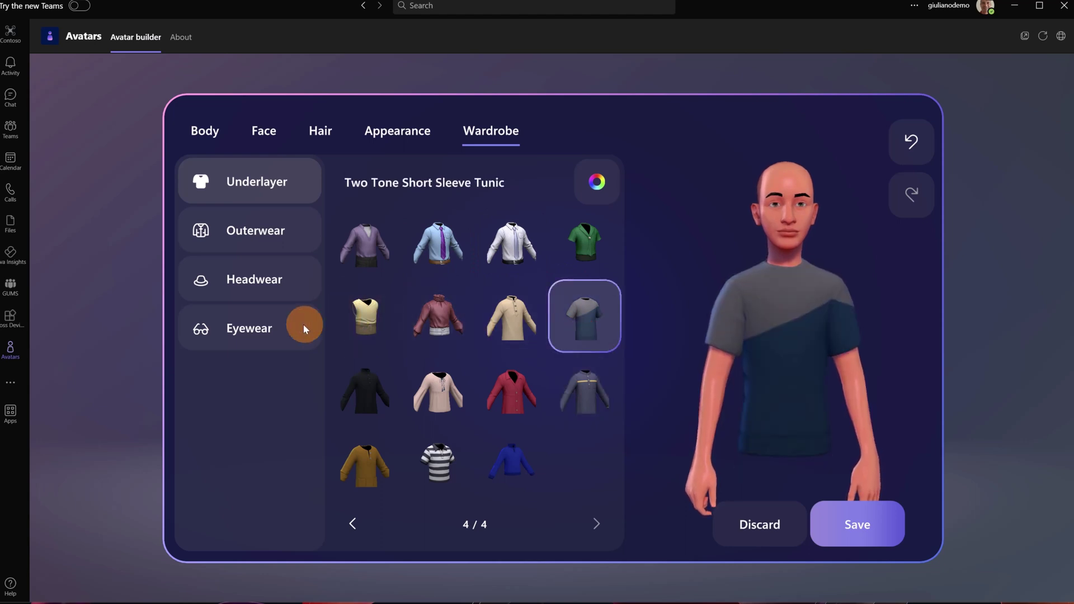
Step: Try the Backwards Baseball Cap from the headwear on the avatar and inspect it at different distances
left_click(281, 300)
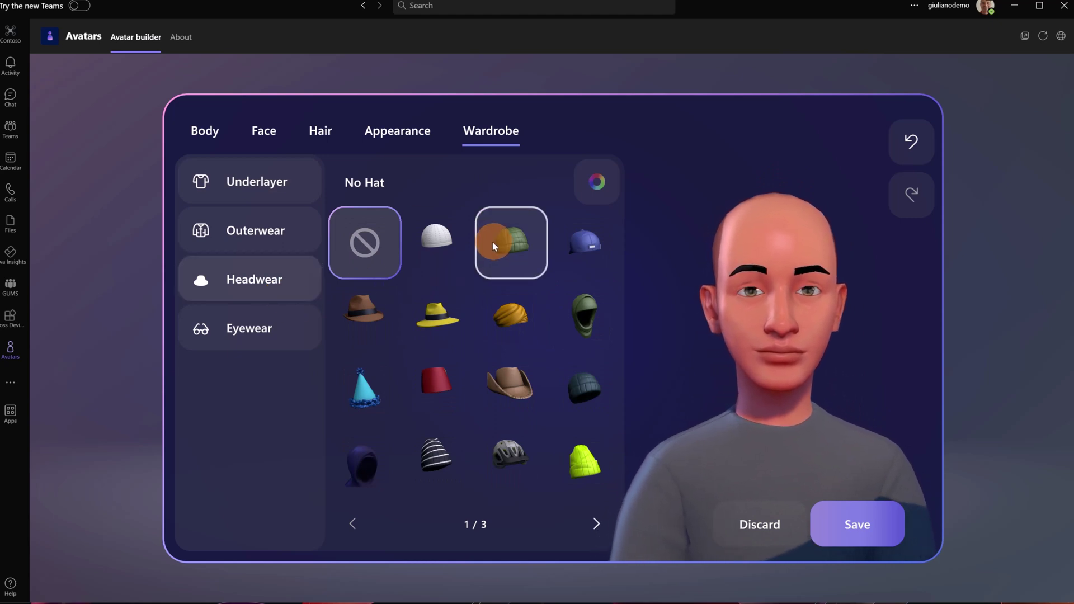
left_click(448, 246)
left_click(595, 254)
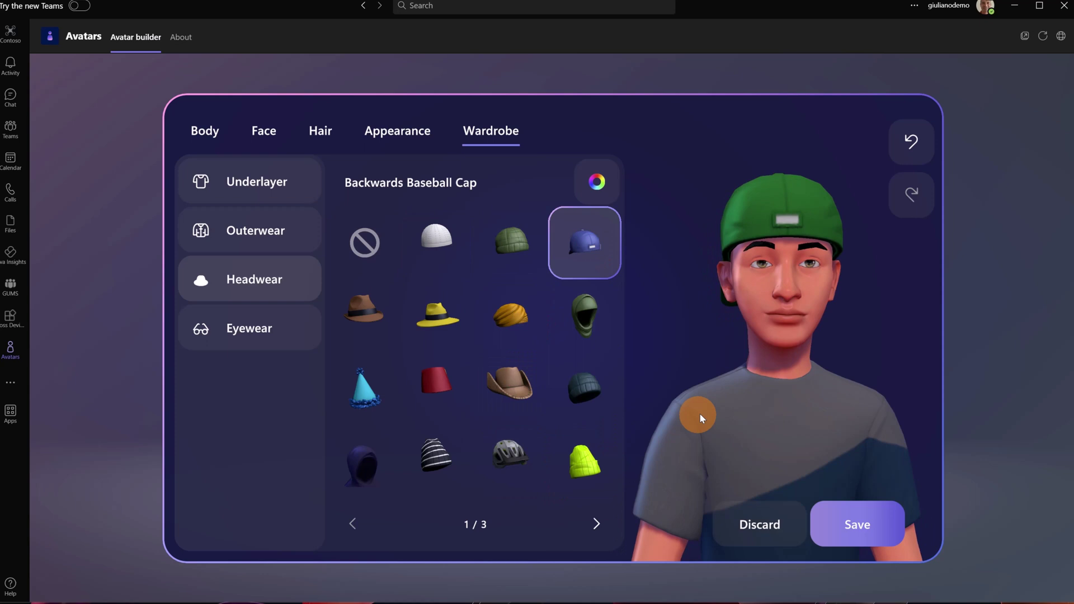
scroll(726, 404, "down", 3)
scroll(751, 383, "up", 3)
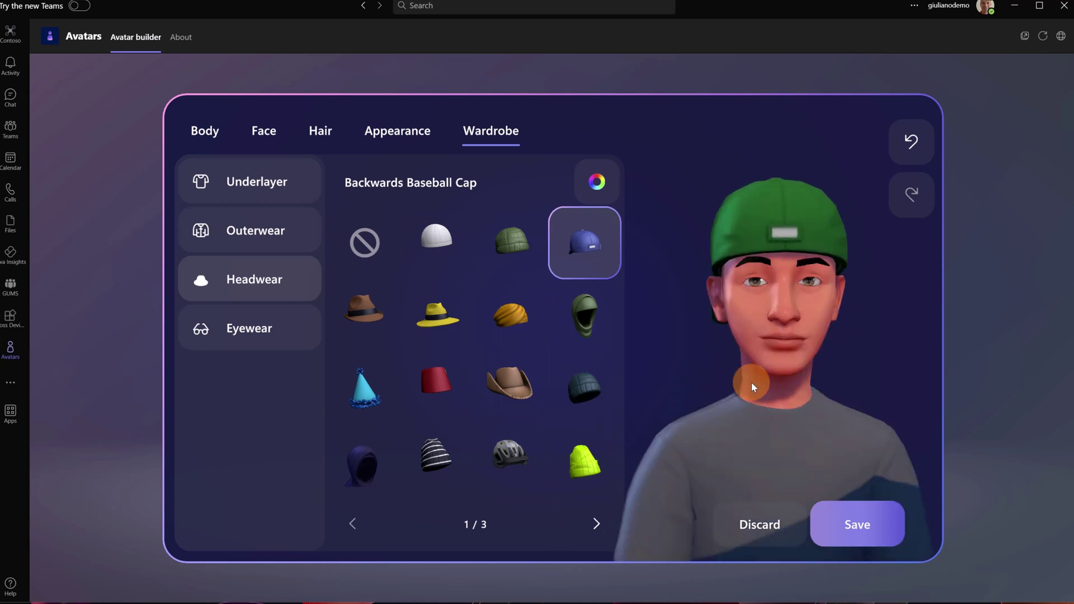
scroll(754, 383, "down", 3)
scroll(757, 382, "up", 3)
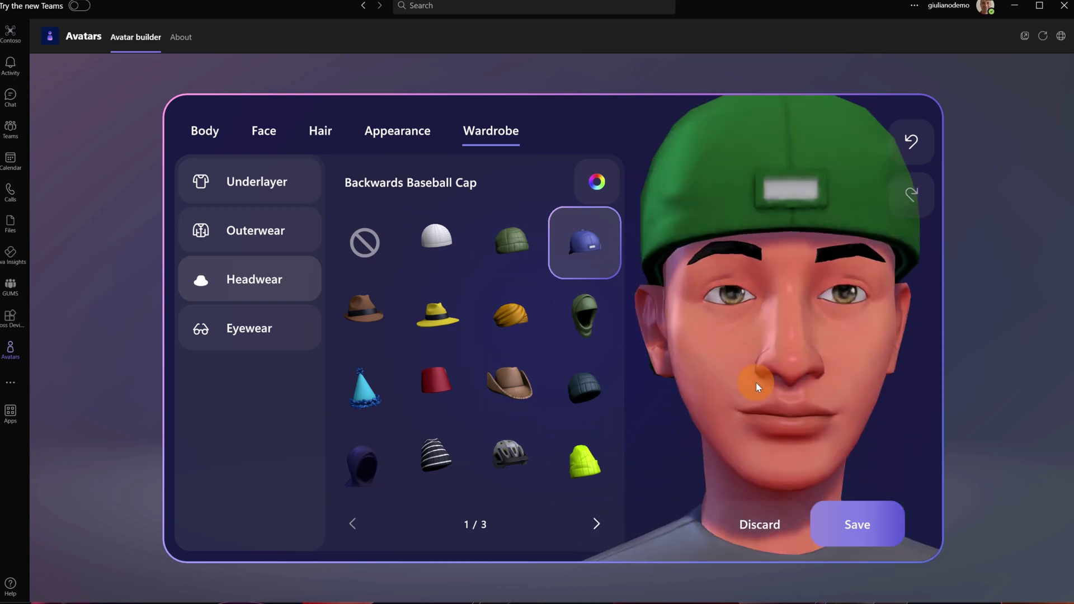
scroll(756, 381, "down", 1)
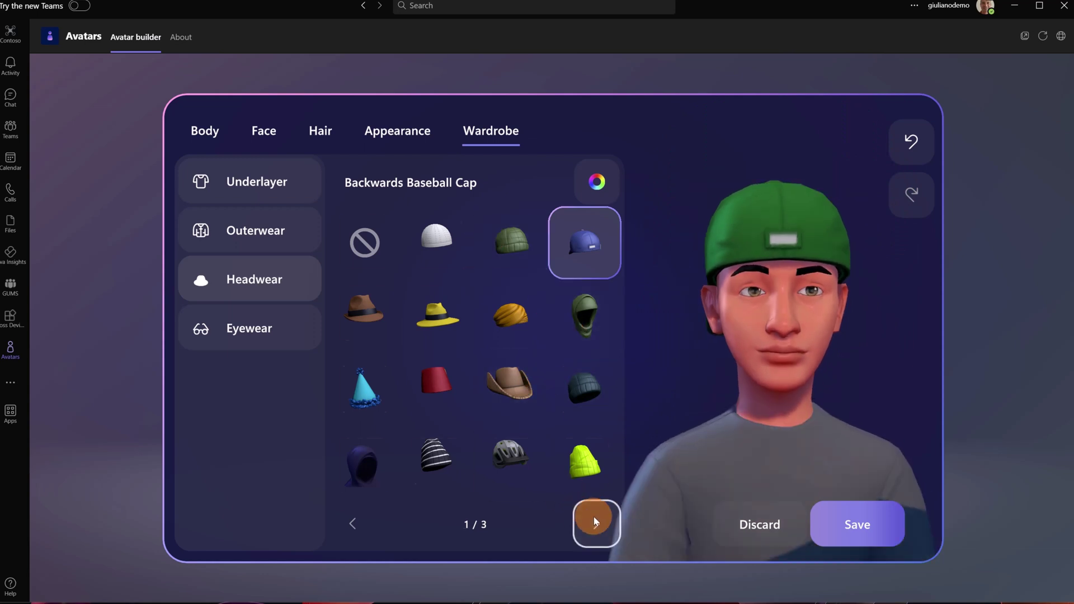
Step: Browse the further headwear pages and put the Flat Brim Baseball Cap on the avatar
left_click(596, 523)
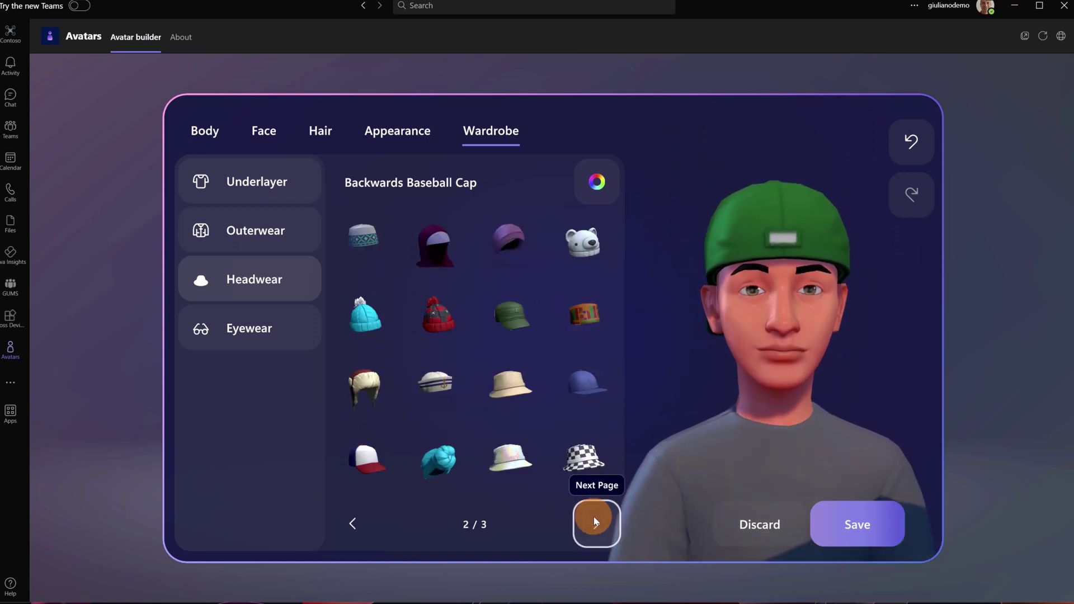
left_click(594, 521)
left_click(361, 522)
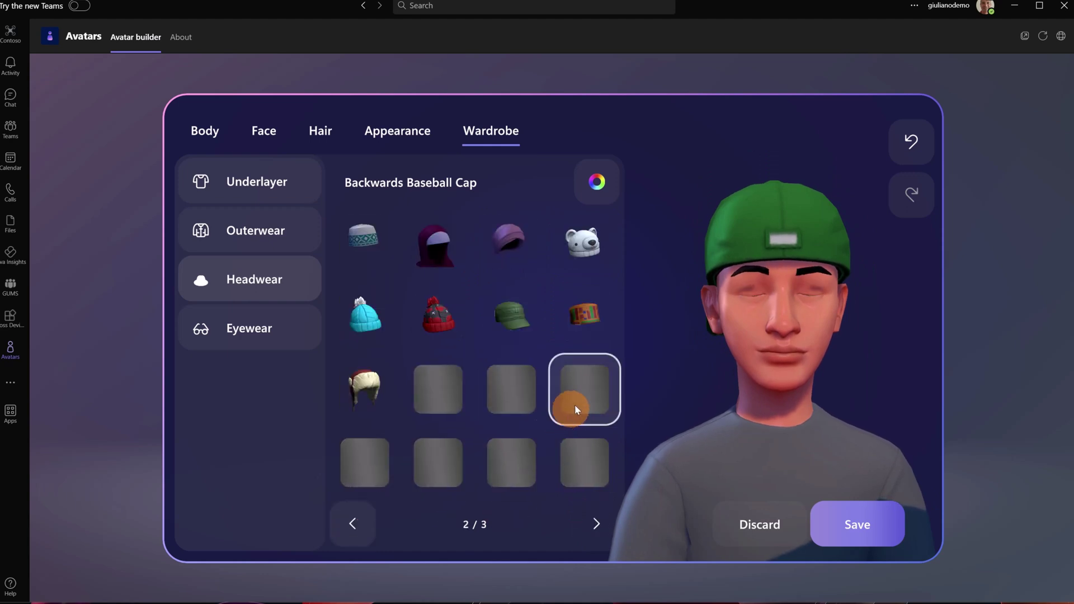
left_click(585, 392)
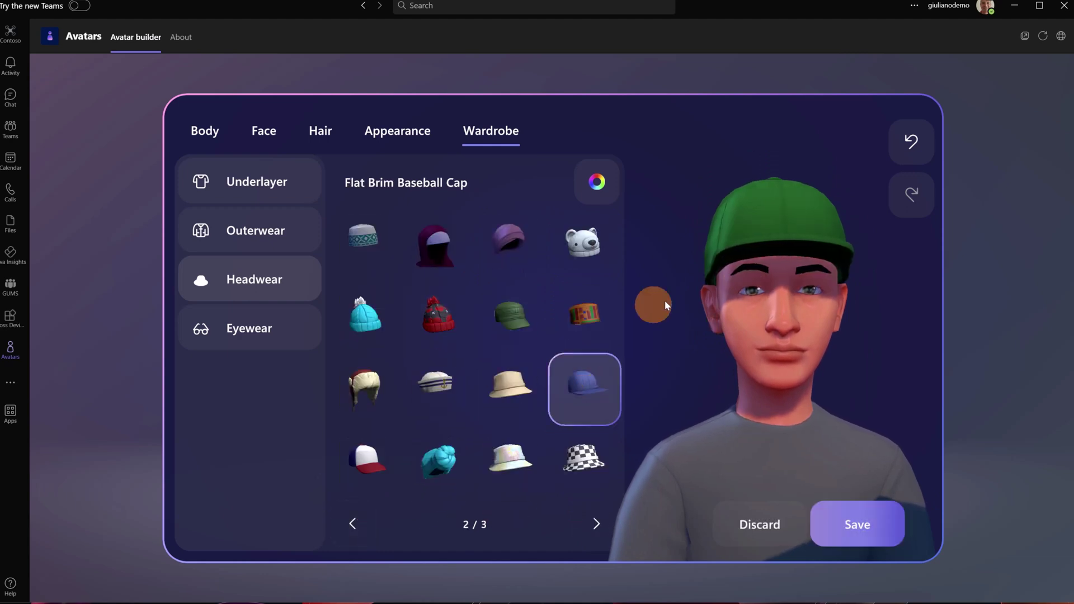
Step: Compare the Aviator eyewear with No Glasses on the avatar and settle on the Aviator glasses
left_click(235, 237)
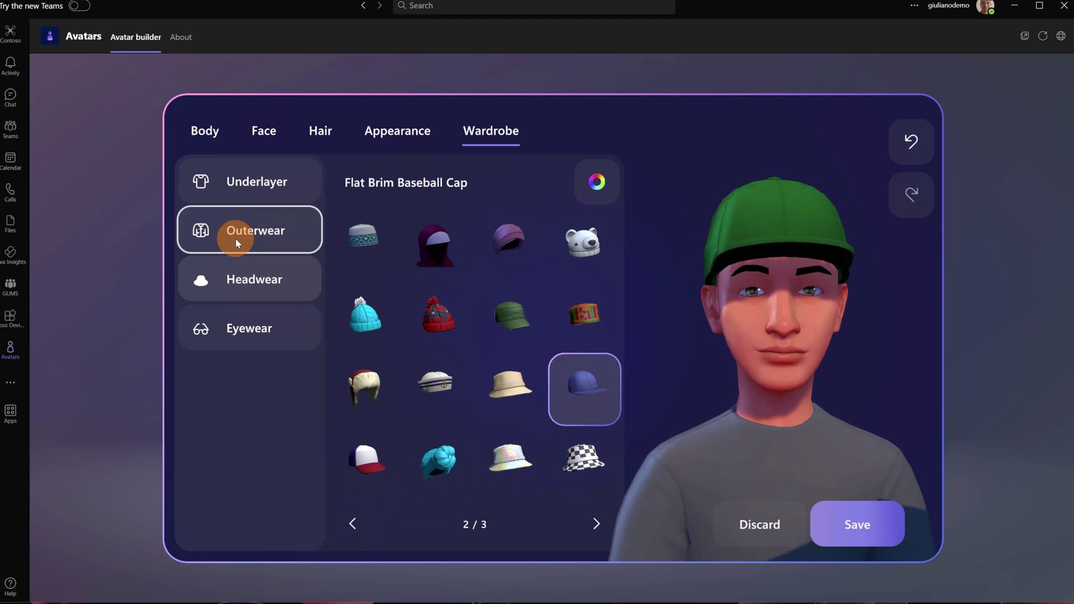
left_click(228, 328)
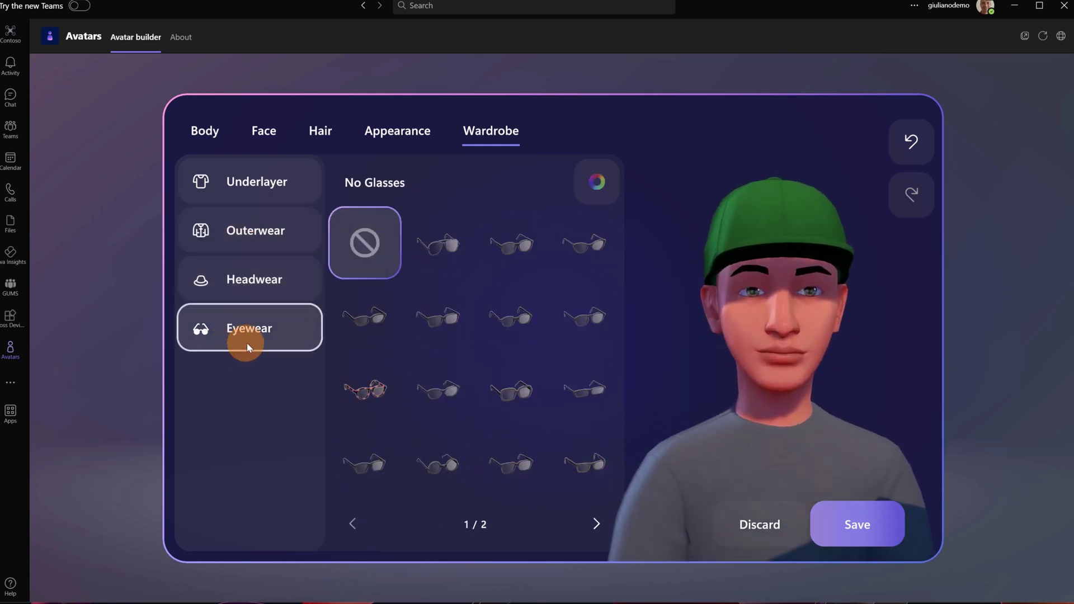
left_click(434, 241)
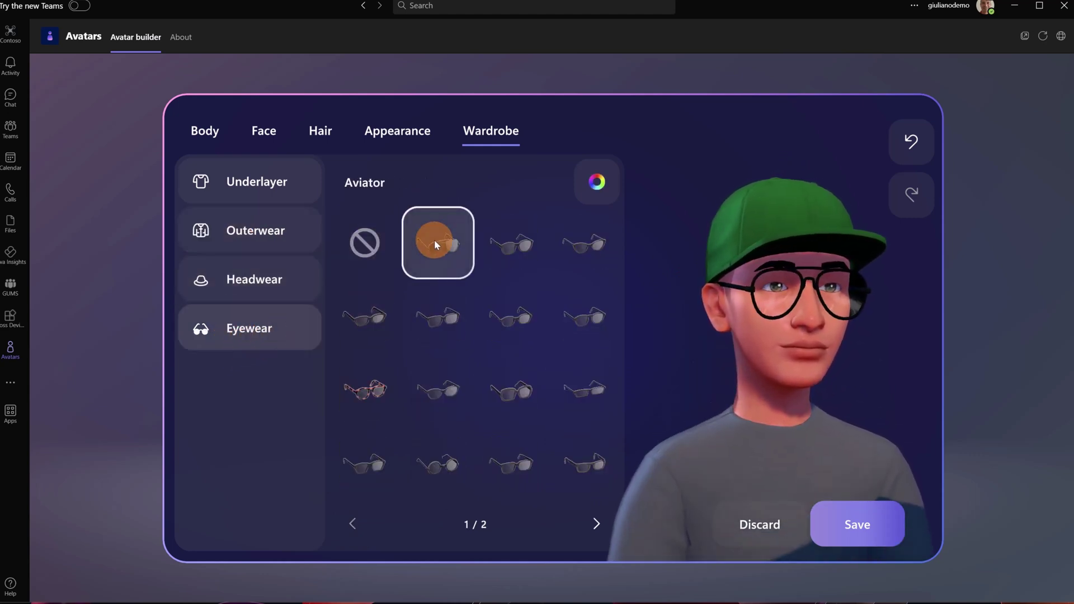
left_click(361, 242)
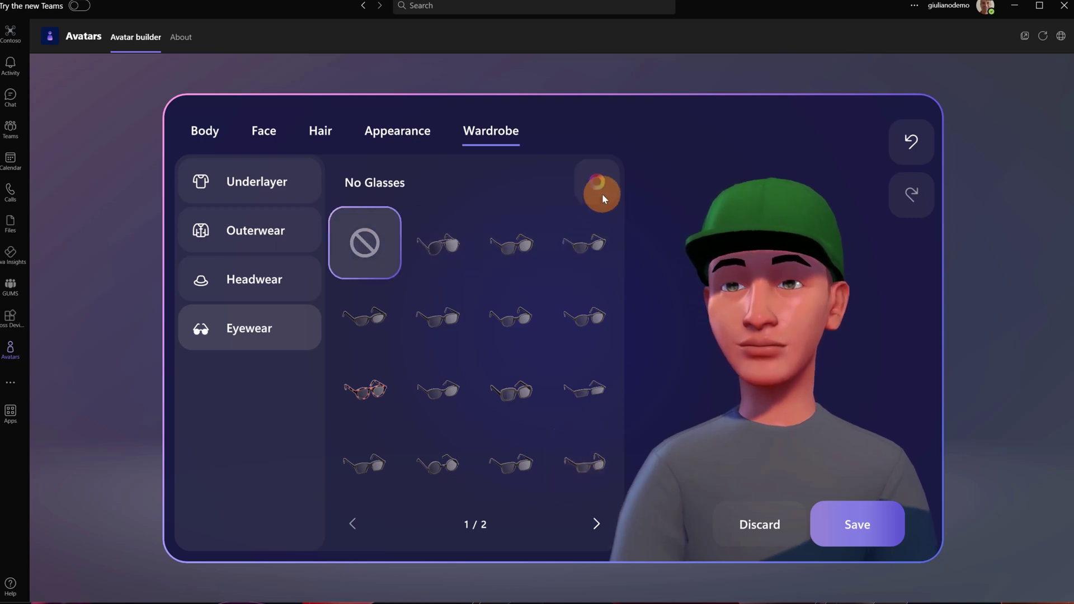
left_click(457, 244)
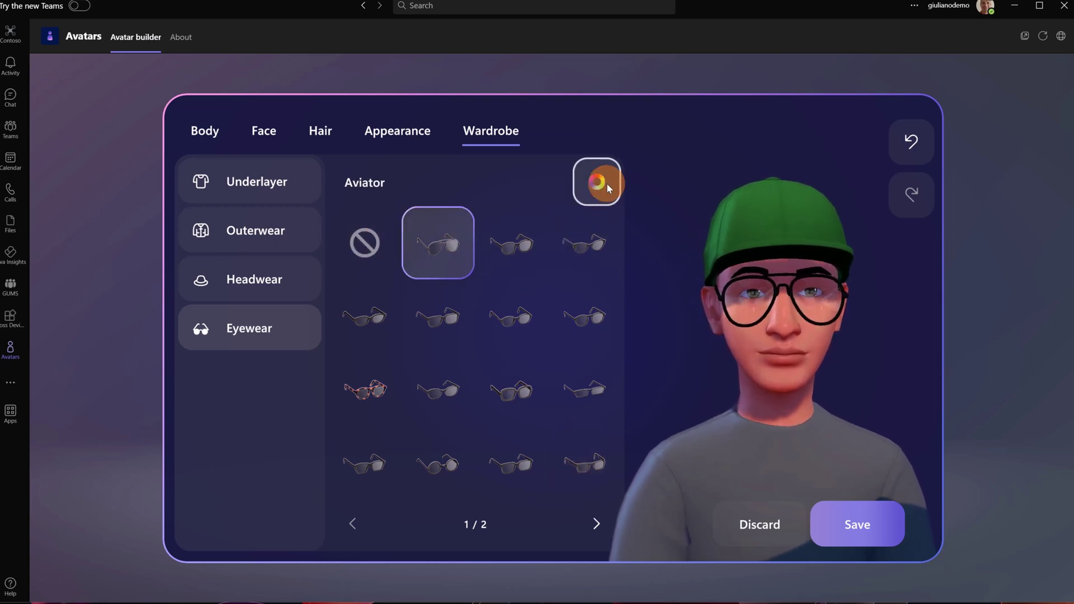
Step: Try the Green and Muted Green primary colours on the Aviator glasses, leaving them Muted Green
left_click(607, 183)
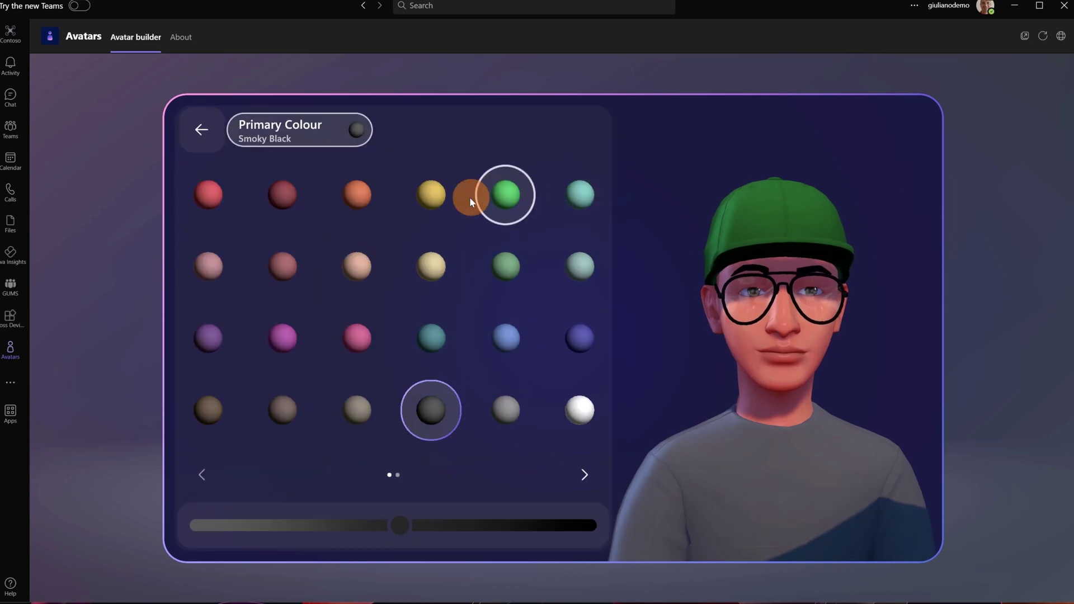
left_click(447, 202)
left_click(507, 207)
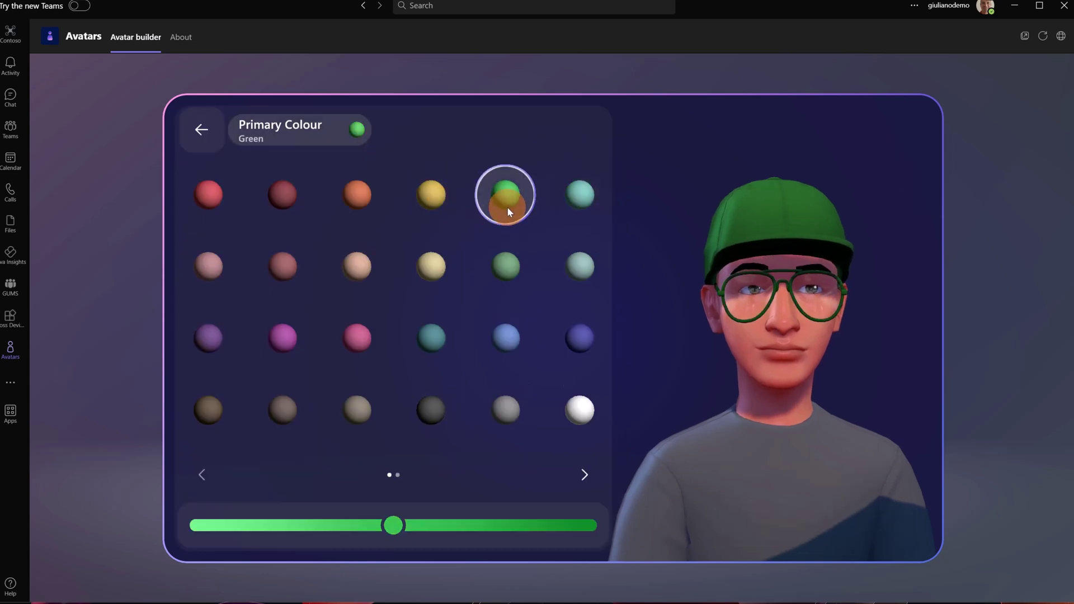
left_click(579, 206)
left_click(581, 262)
left_click(506, 267)
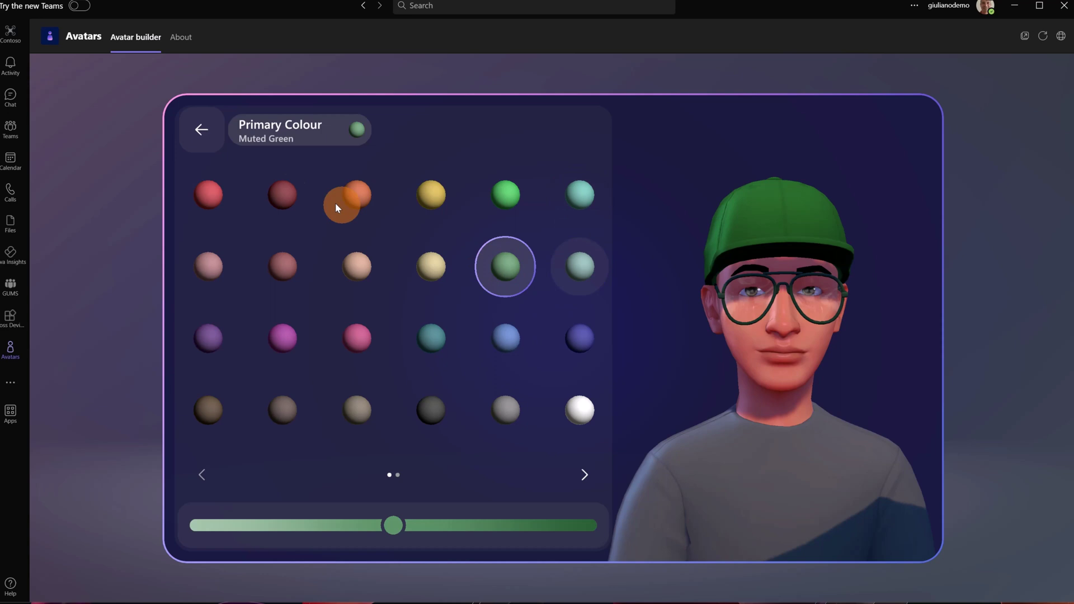
left_click(216, 135)
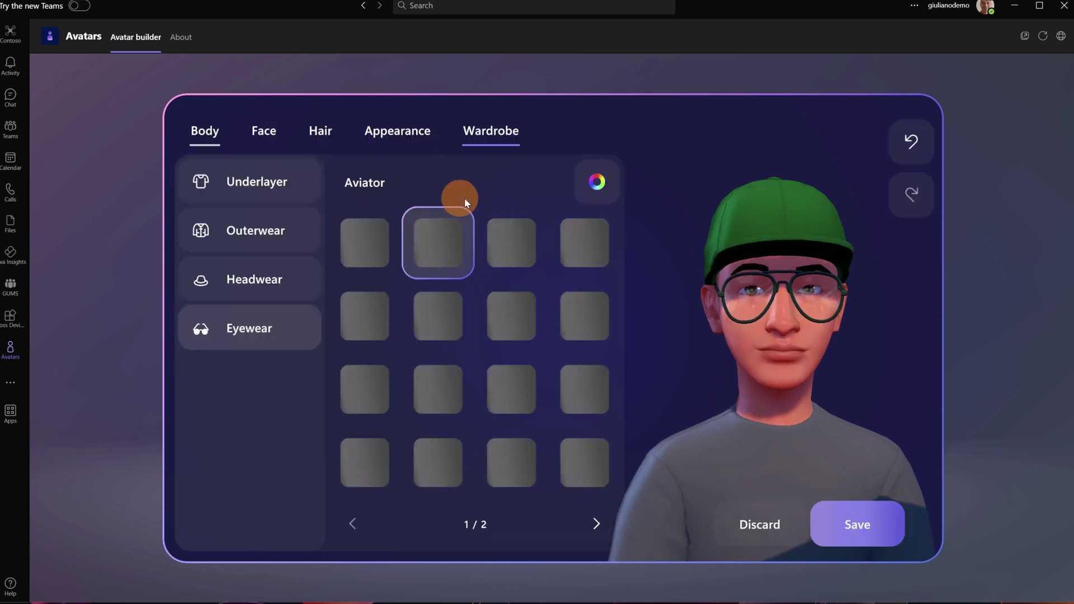
Step: Undo the glasses' colour and the Aviator choice so the avatar wears no eyewear, and save the avatar
left_click(895, 146)
left_click(900, 149)
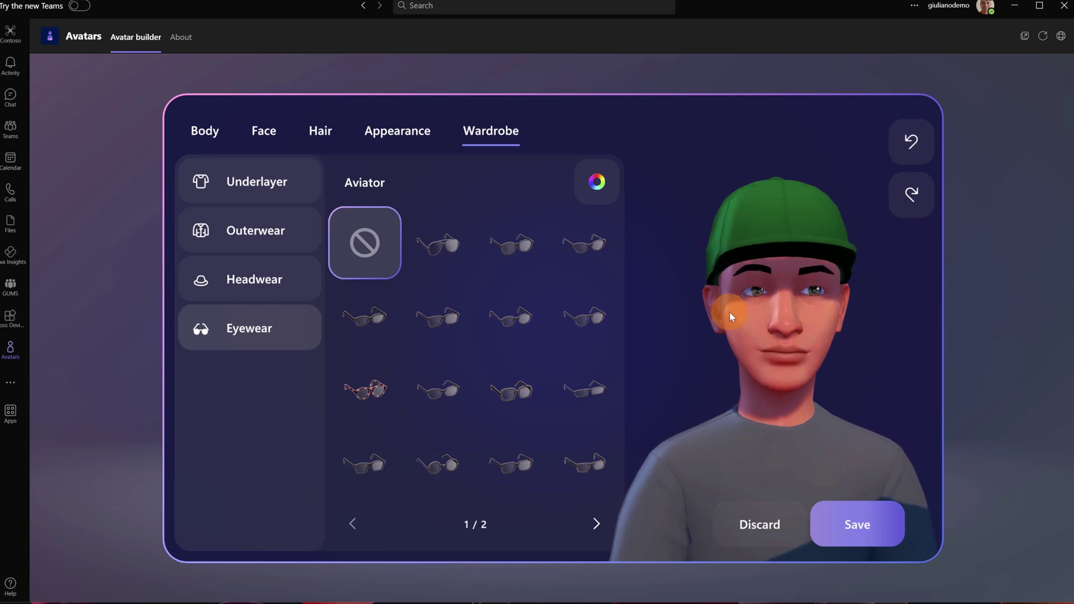
left_click(871, 522)
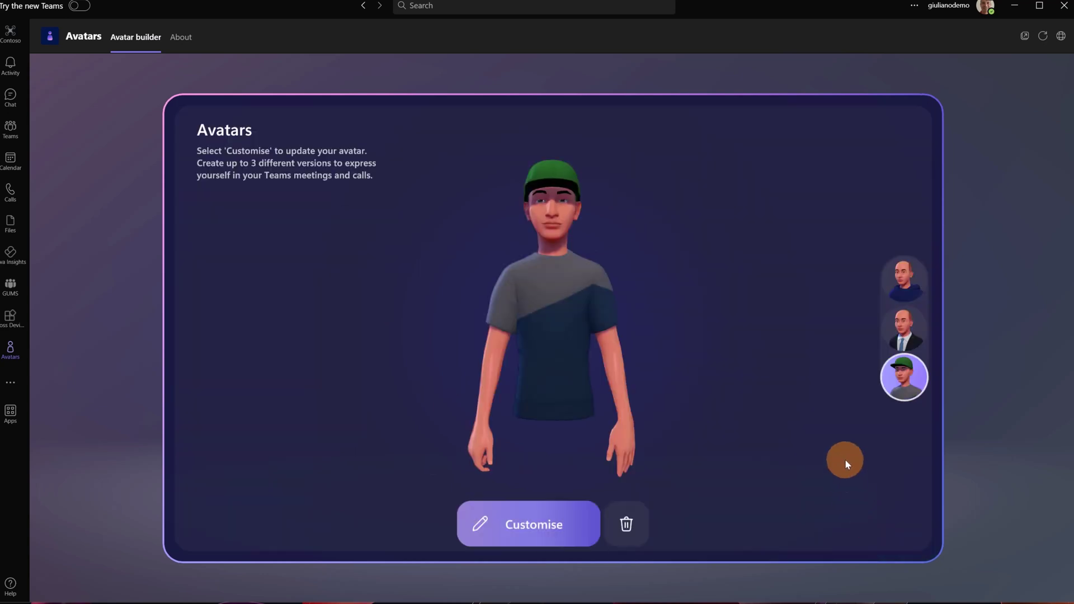
Step: Preview the saved avatars: the one in the blue hoodie, the one in the suit and the one with the green cap
left_click(905, 272)
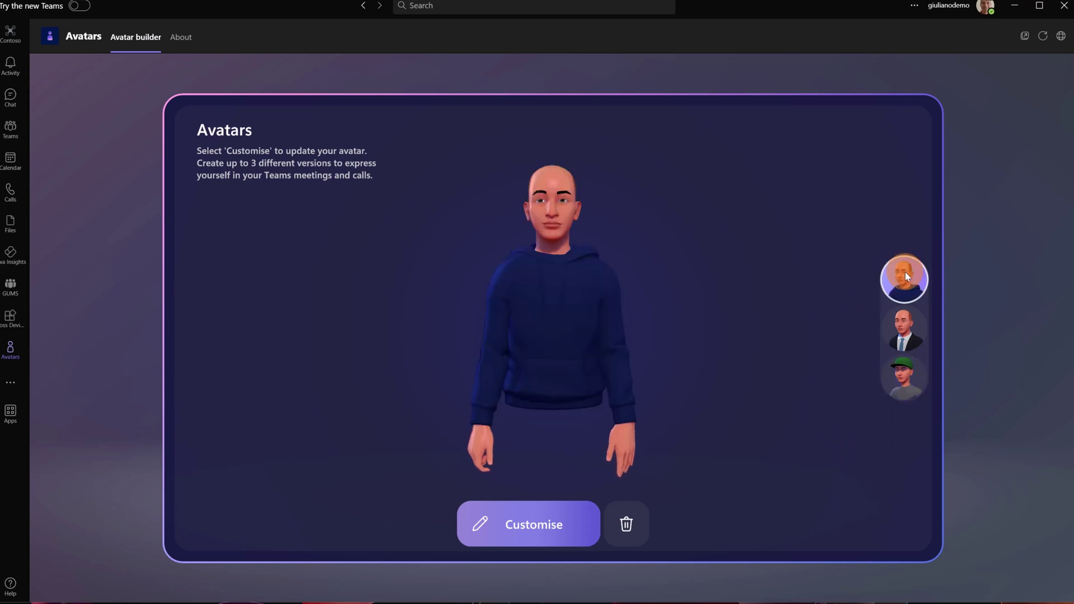
left_click(903, 318)
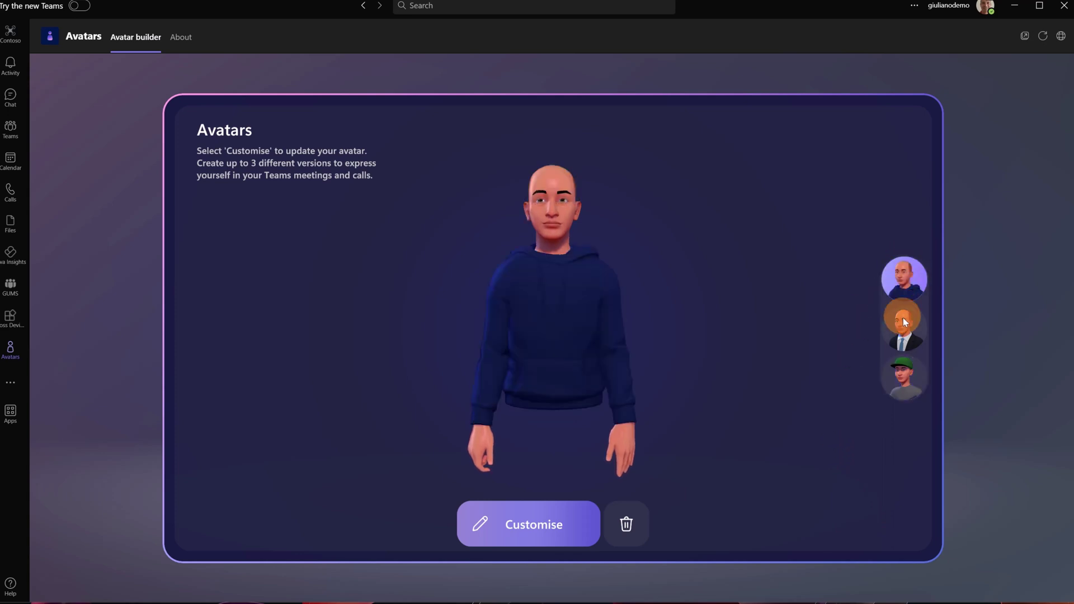
left_click(901, 389)
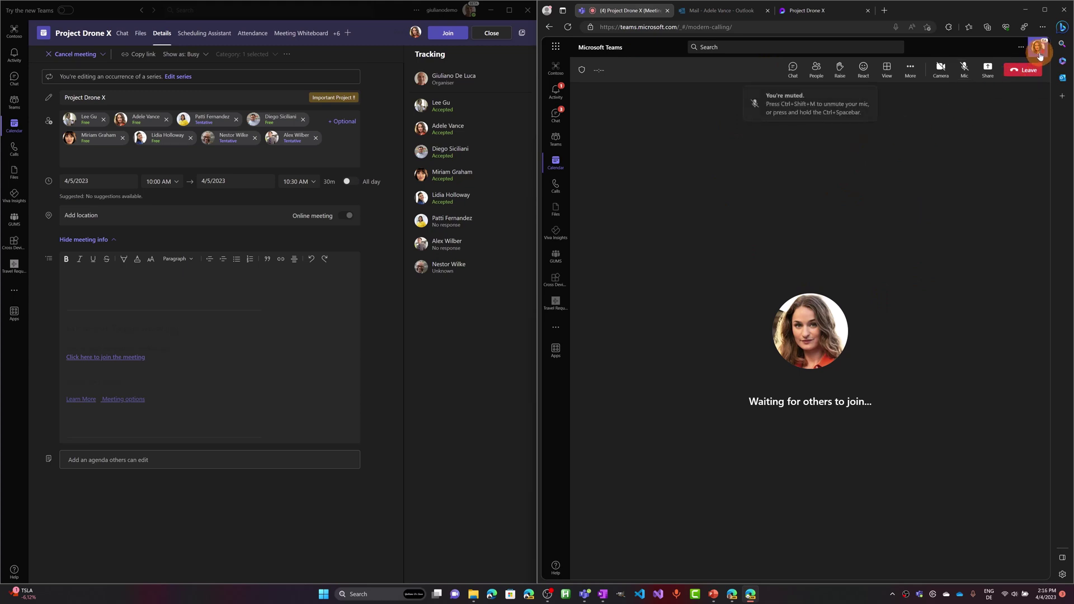
Step: Open the joining options of the Project Drone X meeting and choose Avatar 1 under effects and avatars
left_click(448, 35)
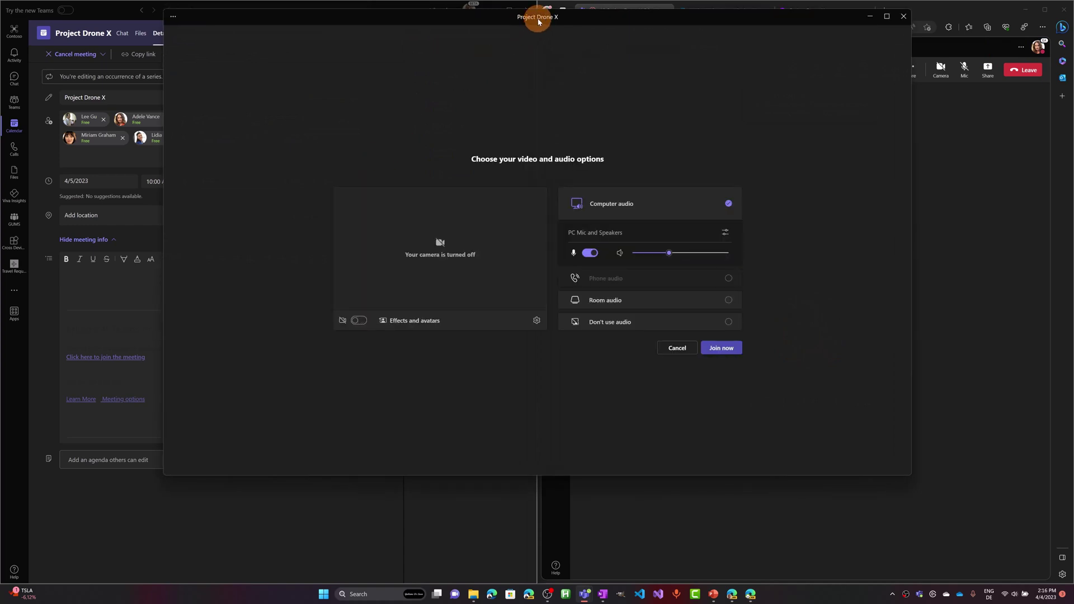
left_click_drag(539, 21, 530, 57)
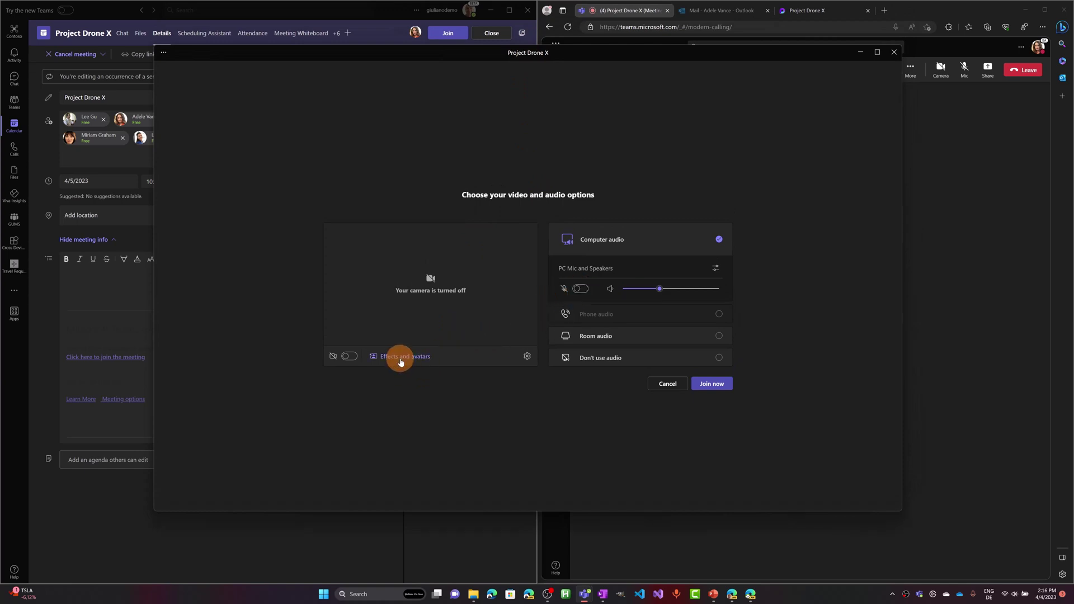
left_click(402, 359)
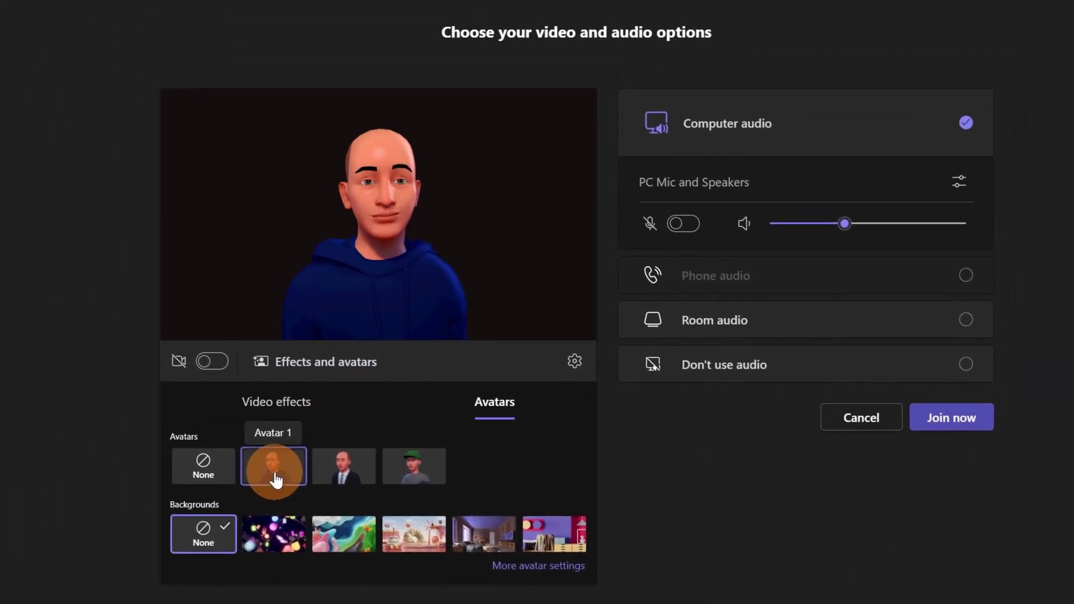
left_click(276, 480)
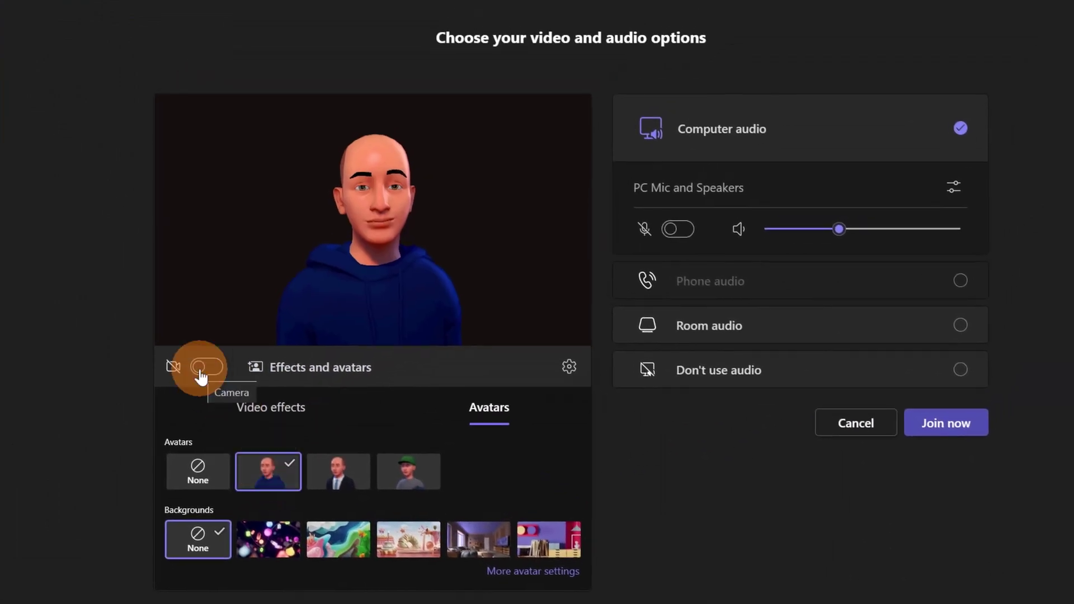
Step: Preview Avatar 2 and Avatar 3 in comparison with Avatar 1 in the meeting's video preview
left_click(286, 479)
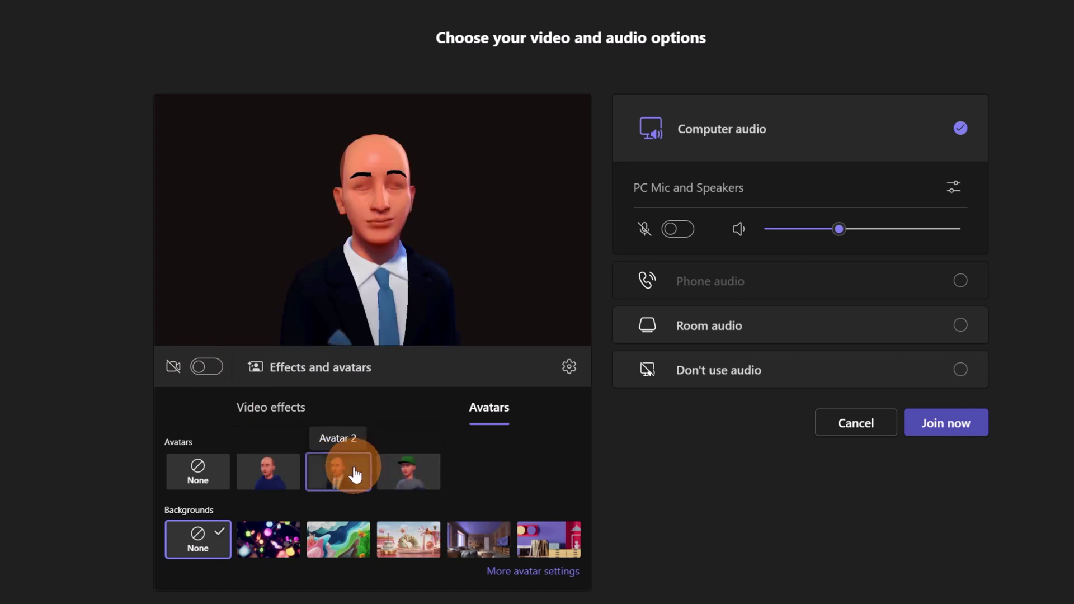
left_click(407, 472)
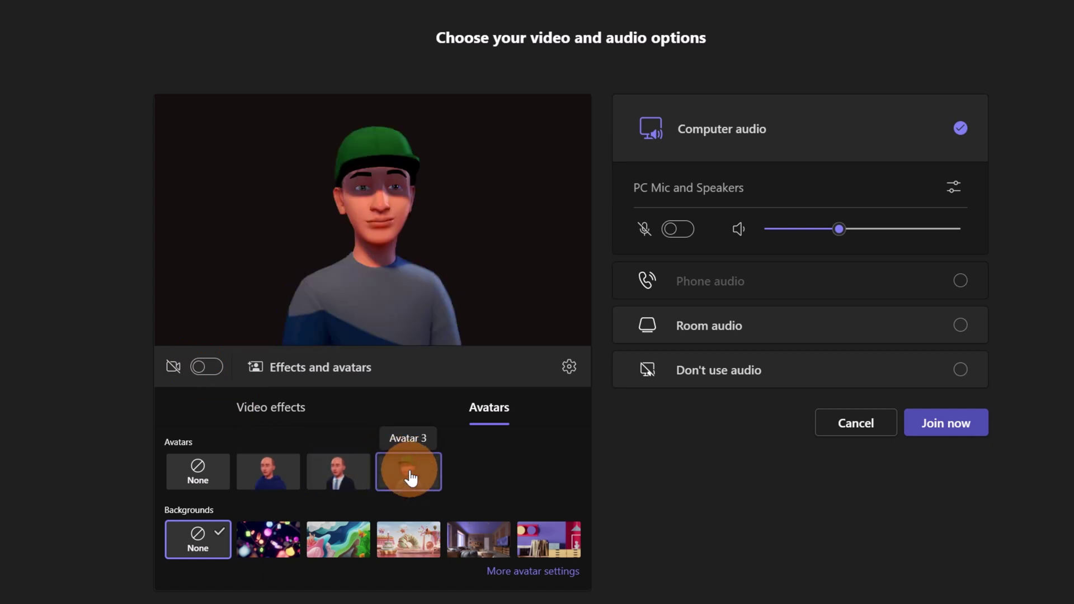
left_click(267, 468)
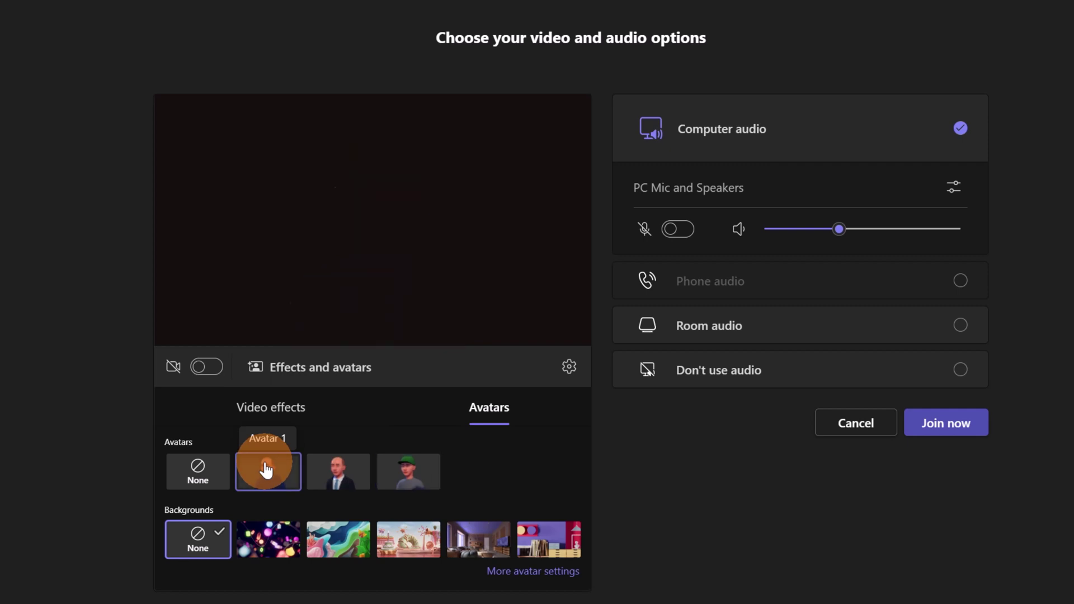
left_click(341, 468)
left_click(400, 477)
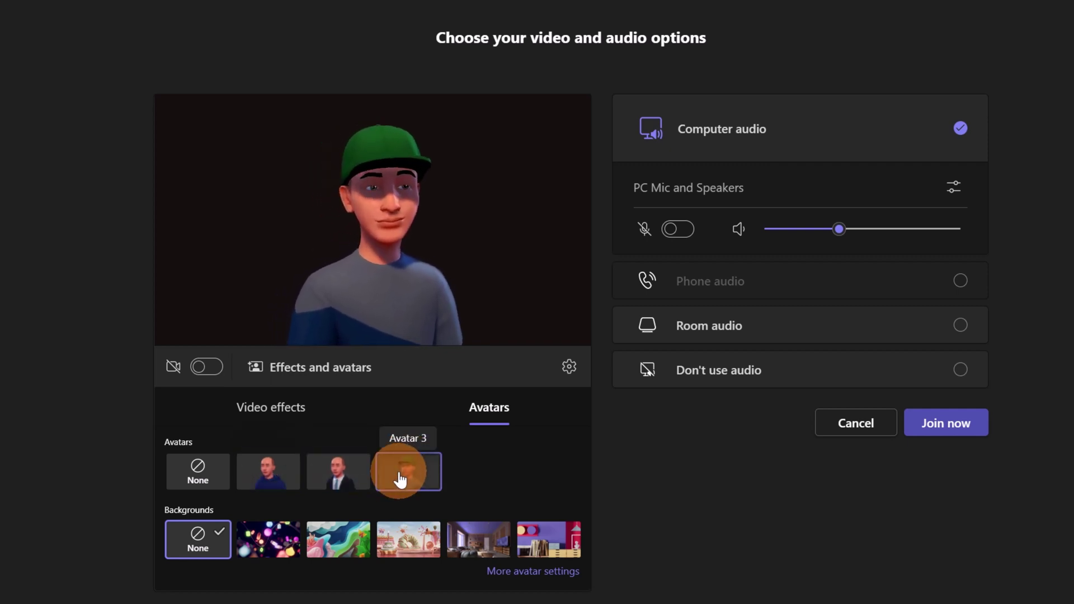
Step: Select Avatar 1 again and join the Project Drone X meeting with computer audio
left_click(284, 479)
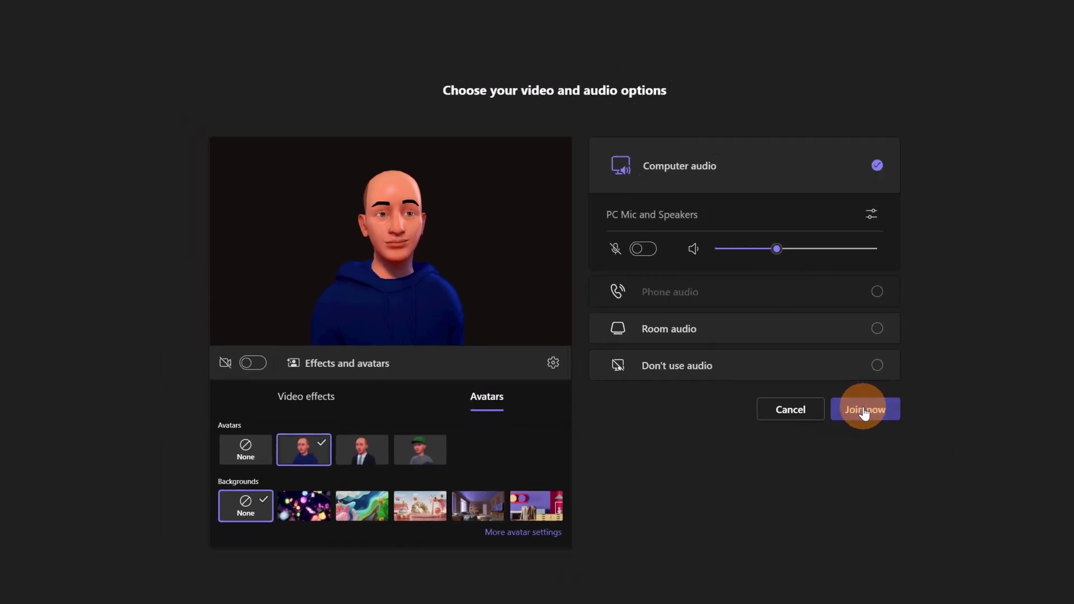
left_click(944, 425)
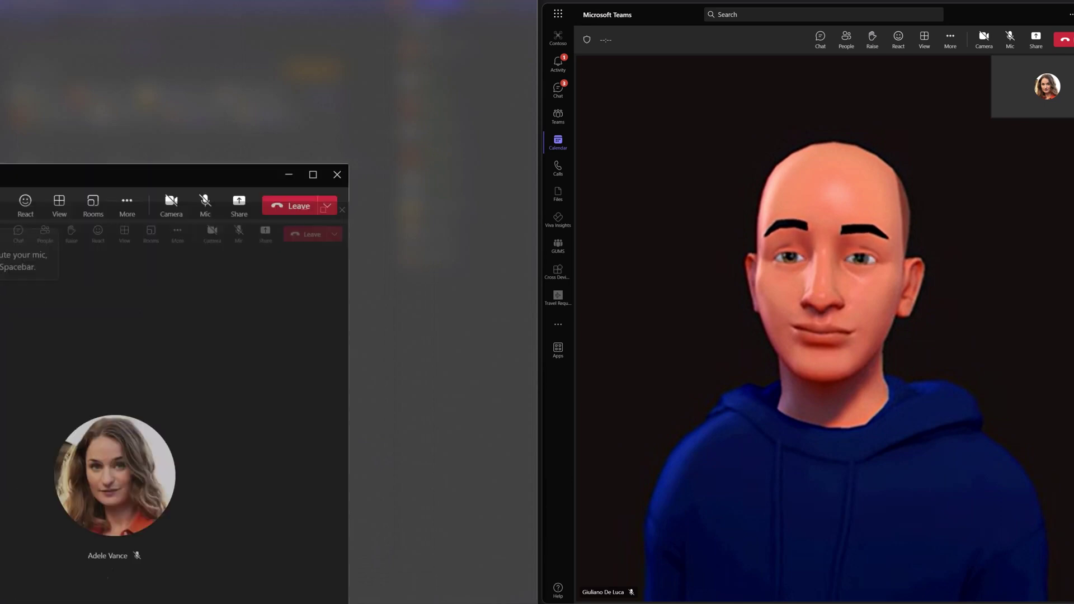
left_click(433, 186)
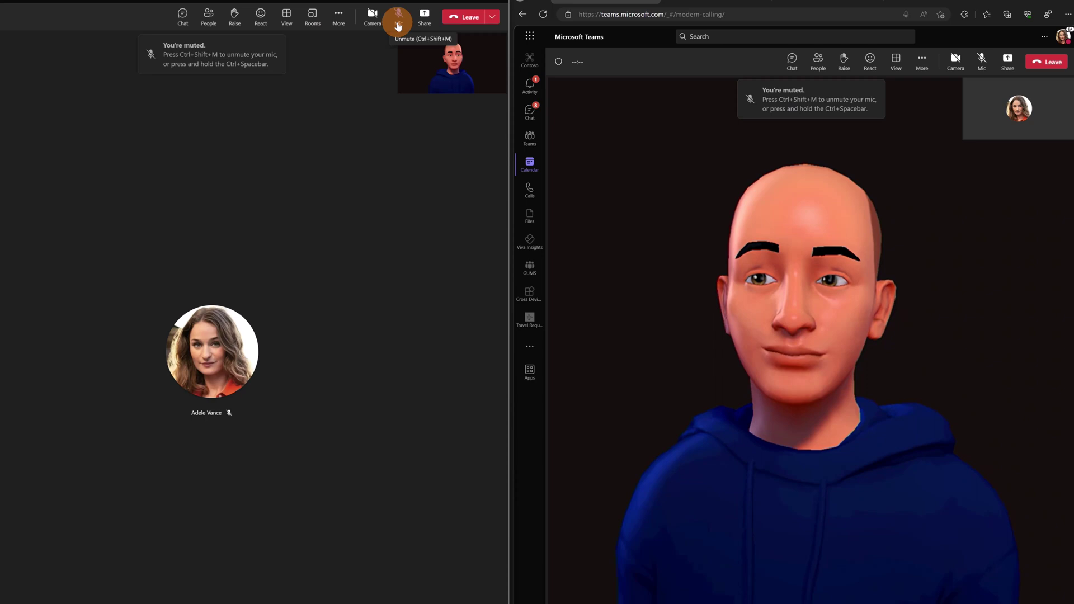
left_click(822, 401)
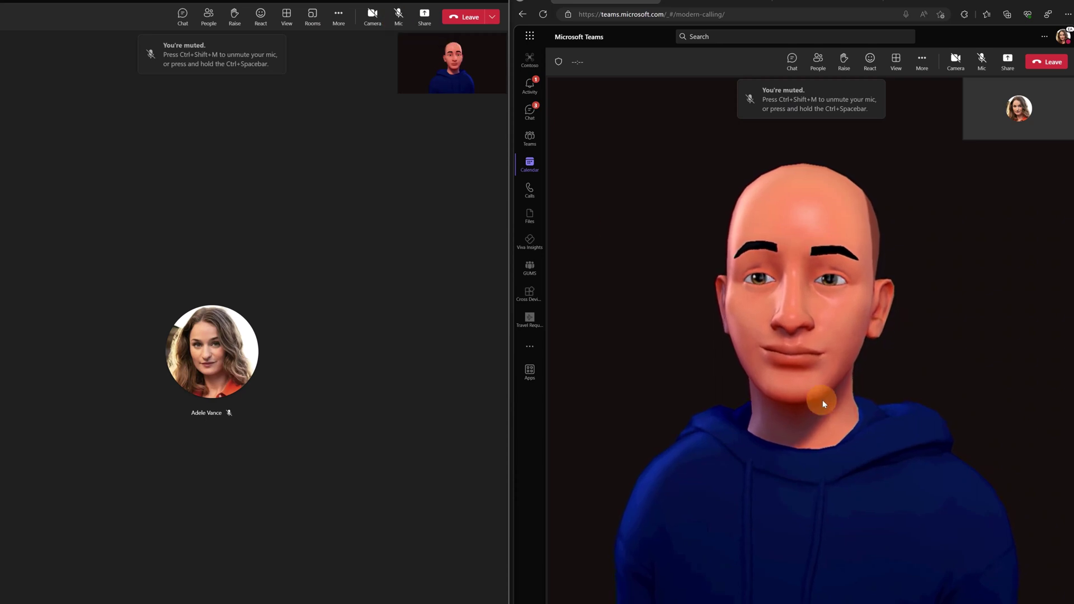
Step: Unmute the microphone to speak through the avatar and mute it again, and raise and lower the avatar's hand
mouse_move(459, 90)
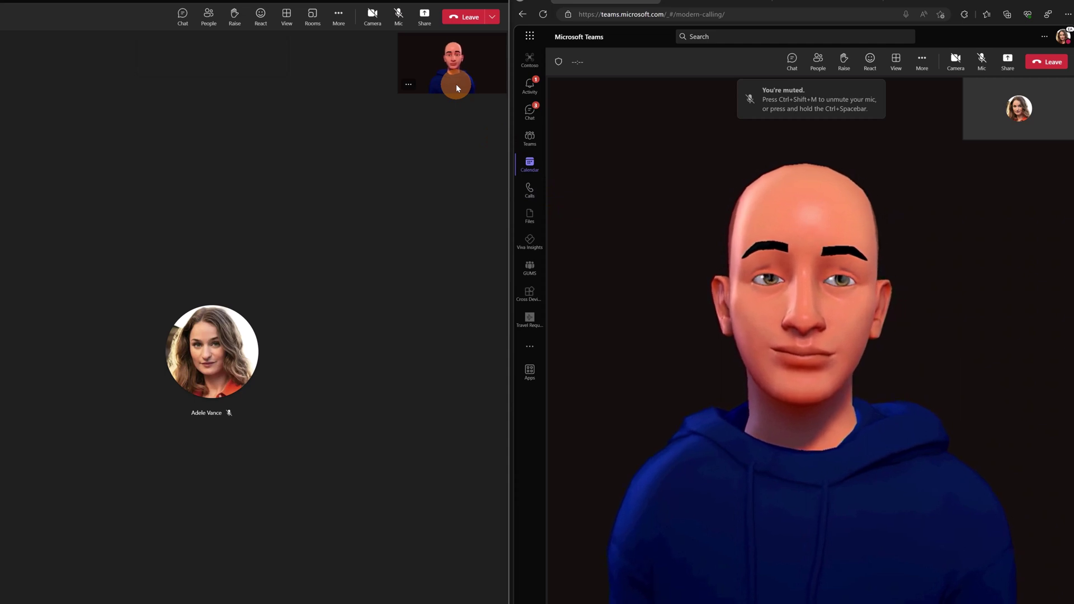
left_click(400, 21)
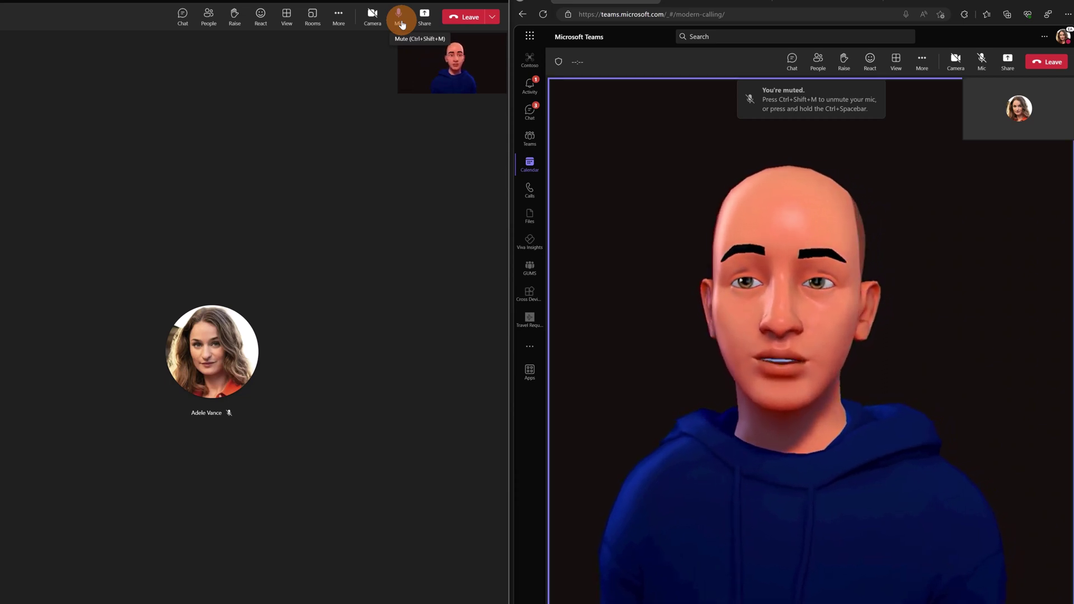
left_click(401, 22)
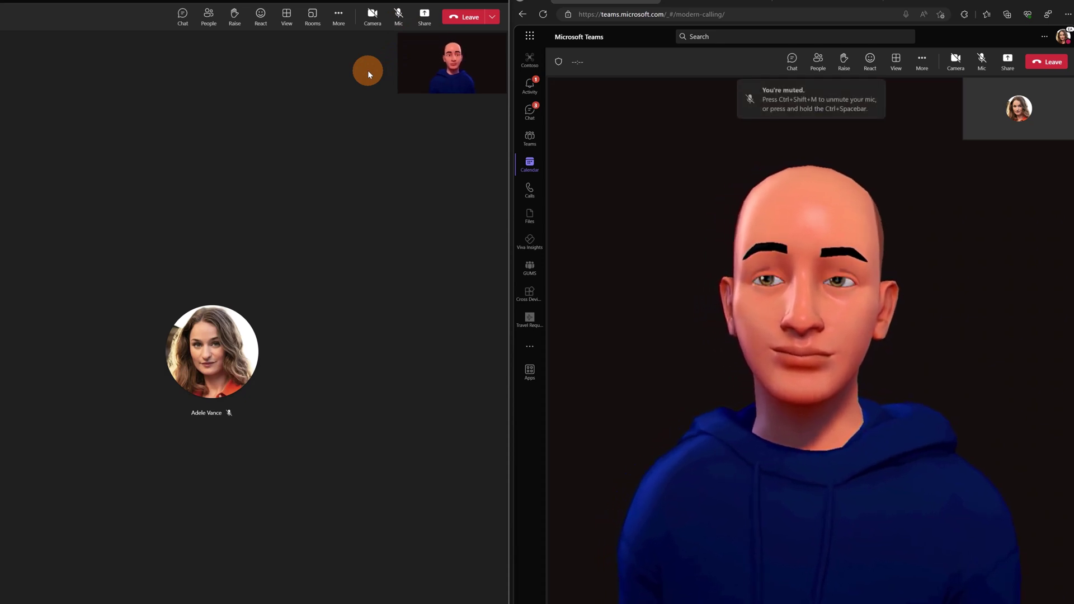
left_click(232, 25)
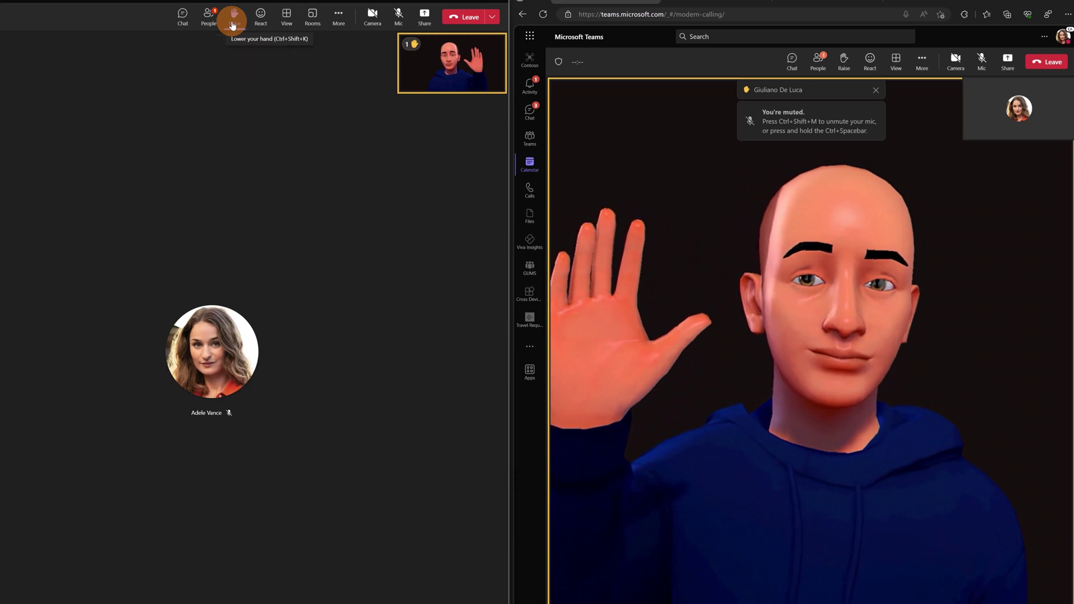
left_click(249, 25)
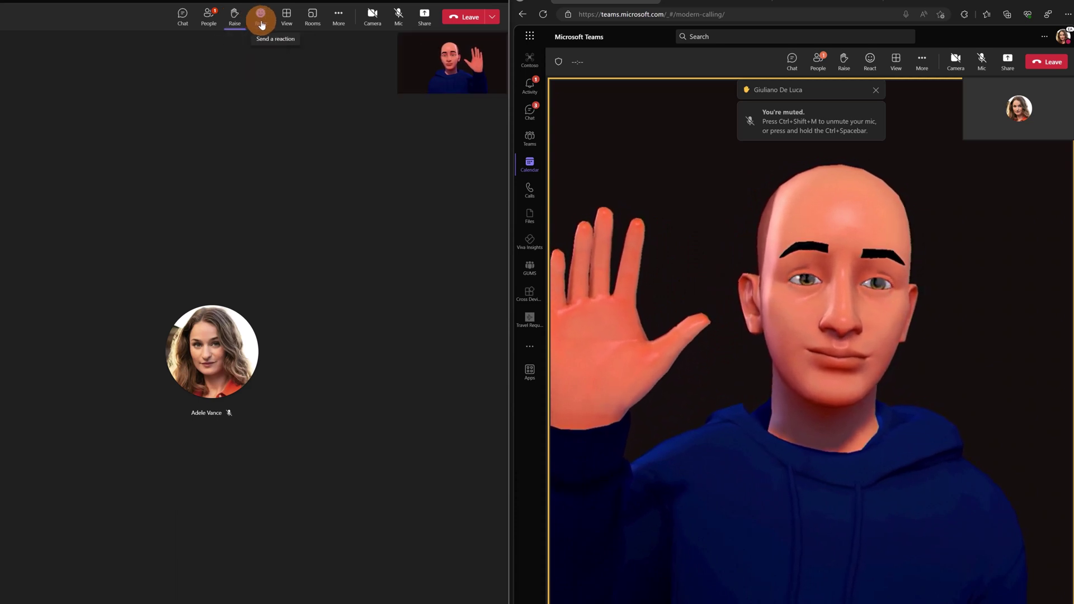
Step: Send the thumbs-up, heart, applause, laughing and surprised reactions one after another through the avatar
left_click(262, 25)
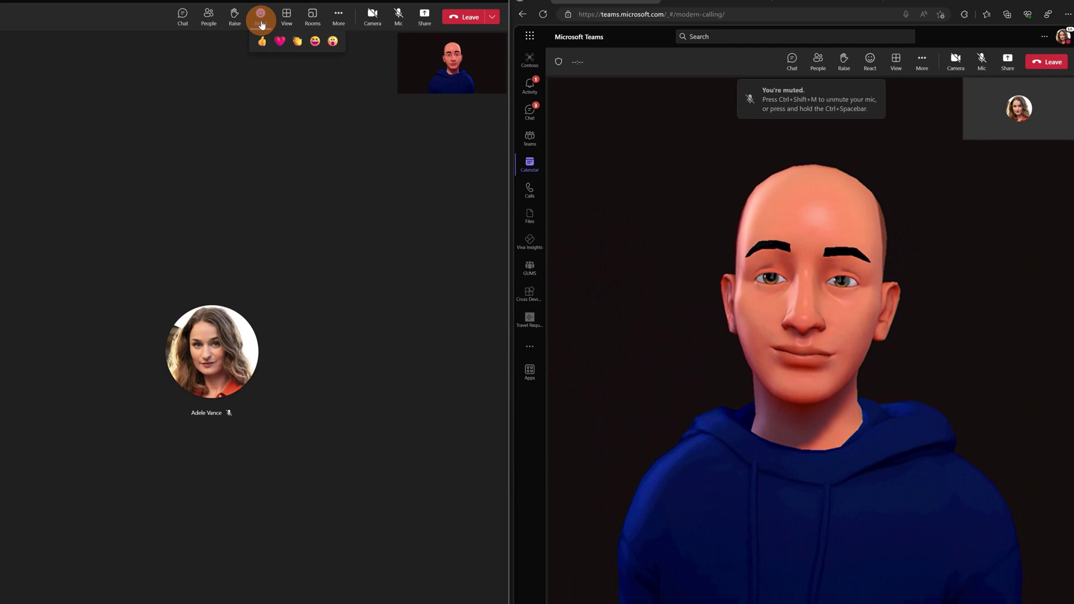
left_click(263, 44)
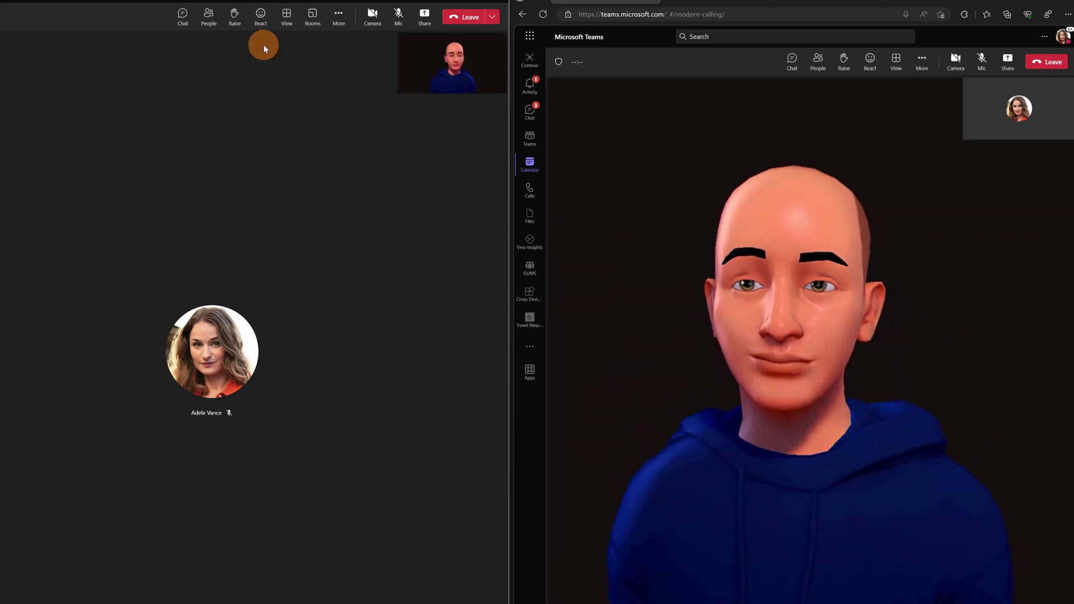
left_click(262, 17)
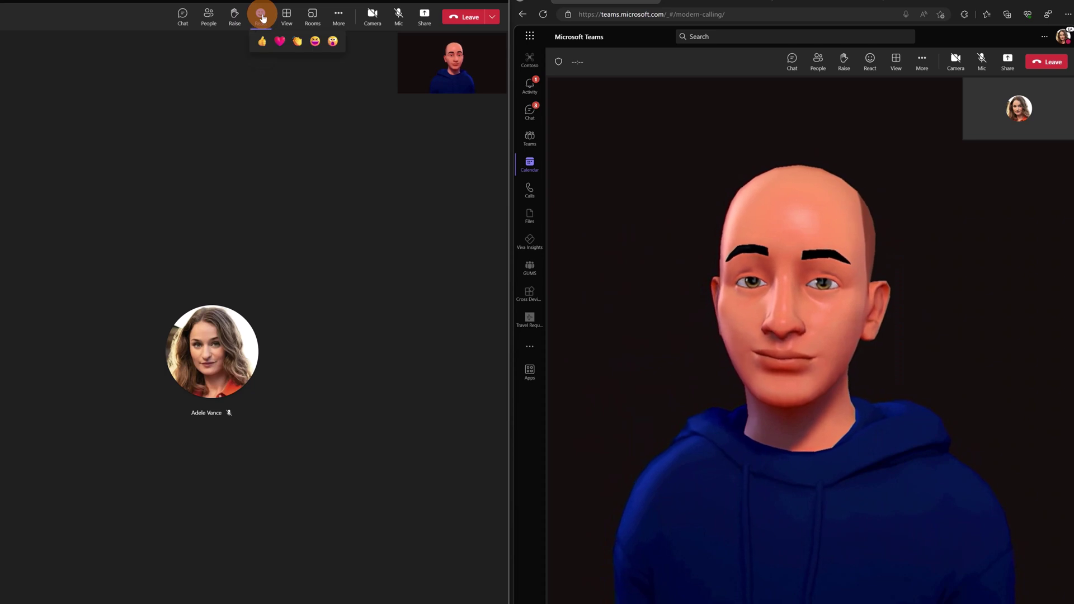
left_click(278, 39)
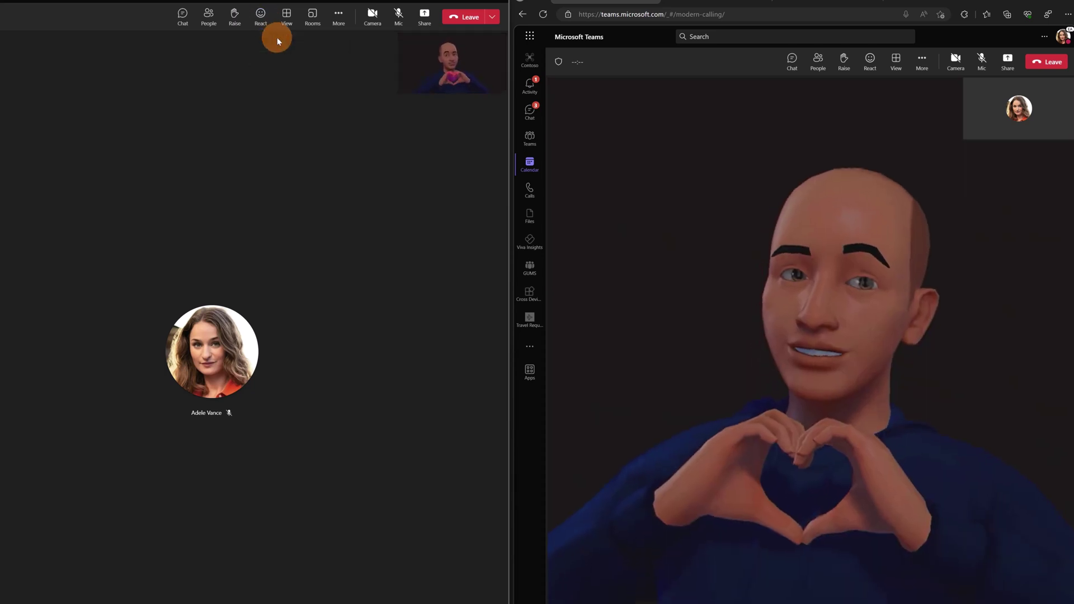
left_click(262, 20)
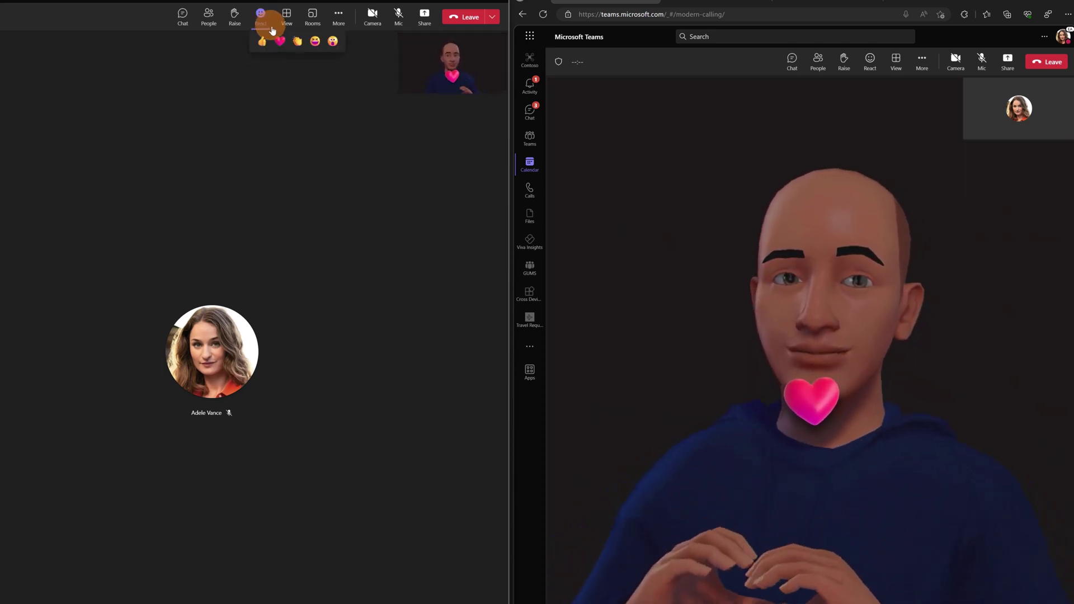
left_click(298, 44)
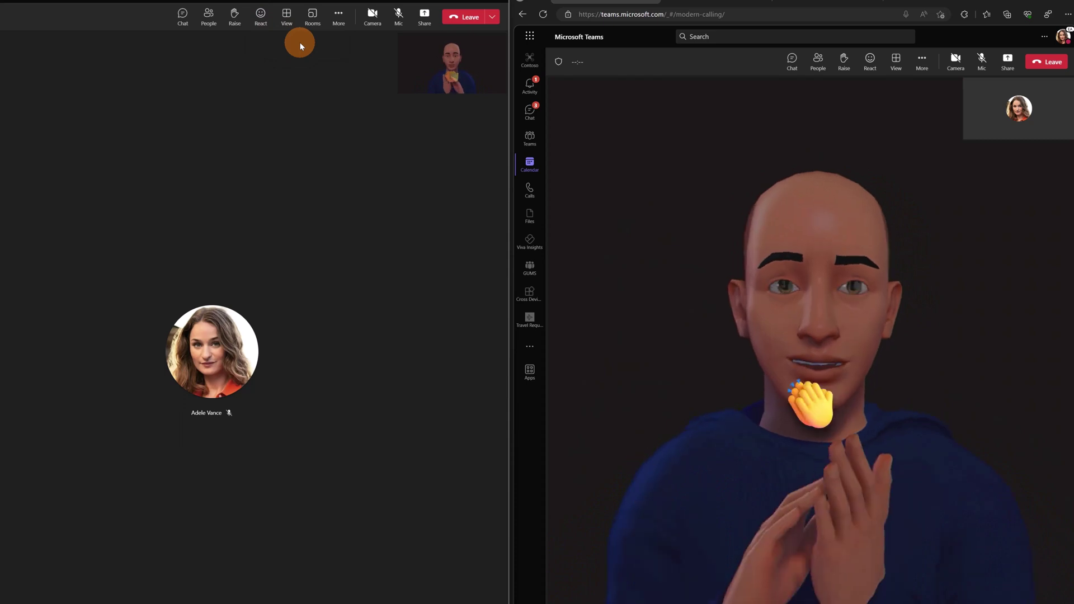
left_click(270, 24)
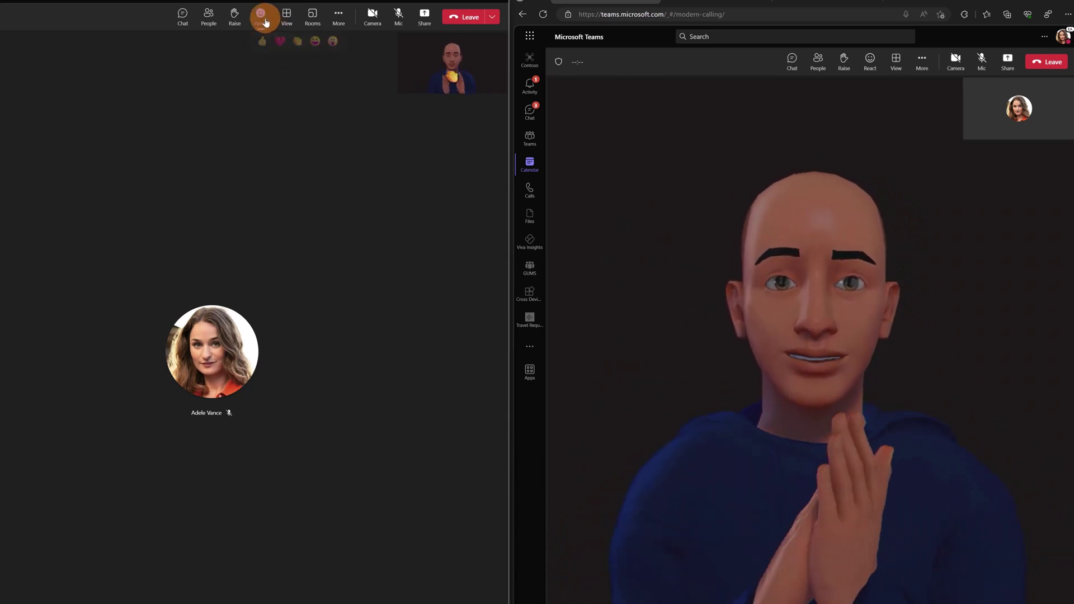
left_click(319, 45)
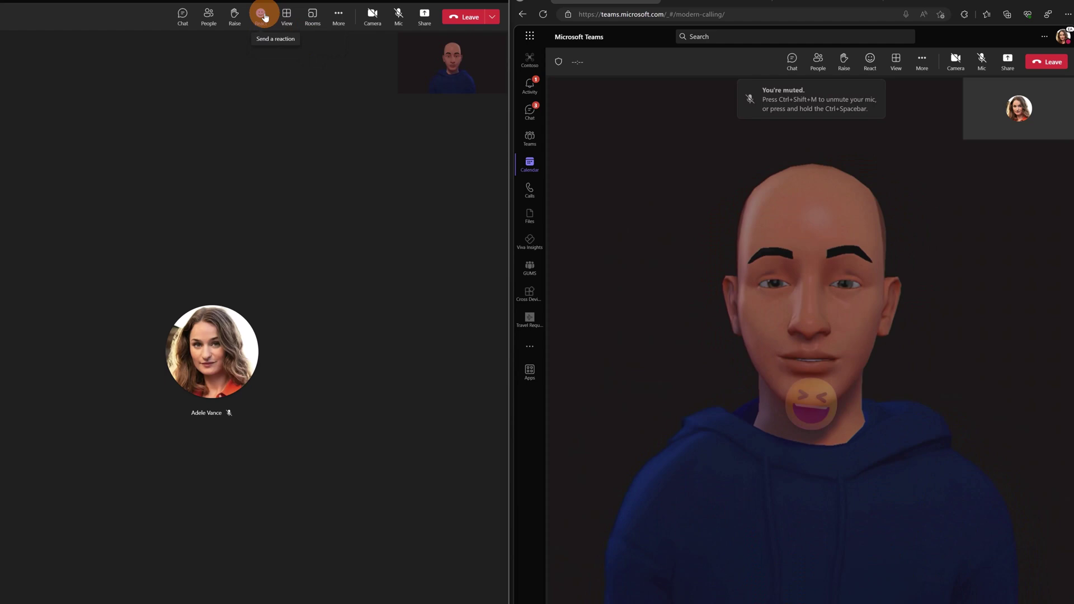
left_click(265, 17)
left_click(331, 39)
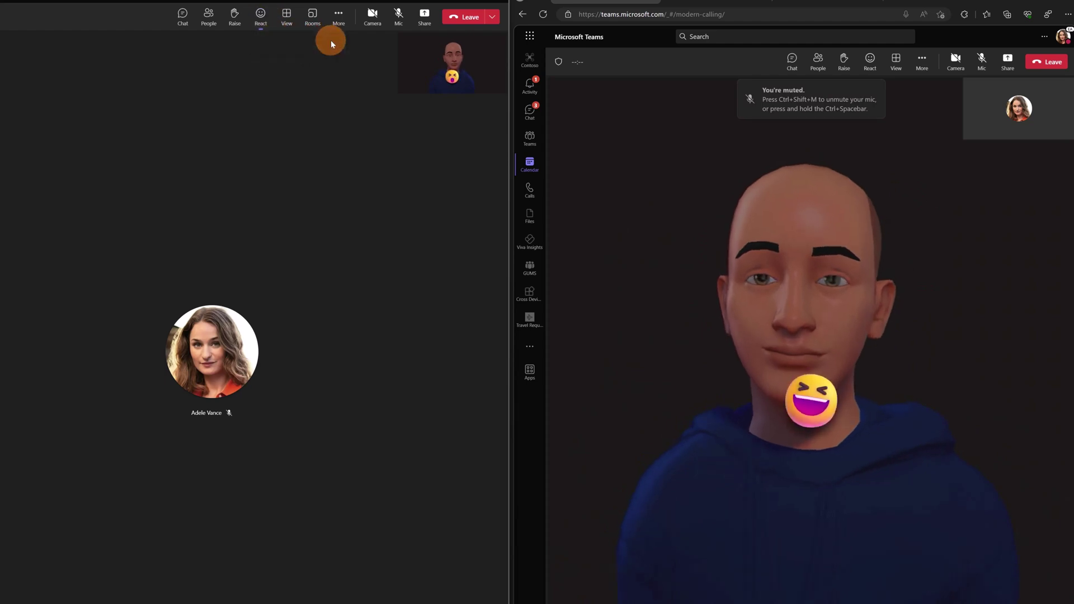